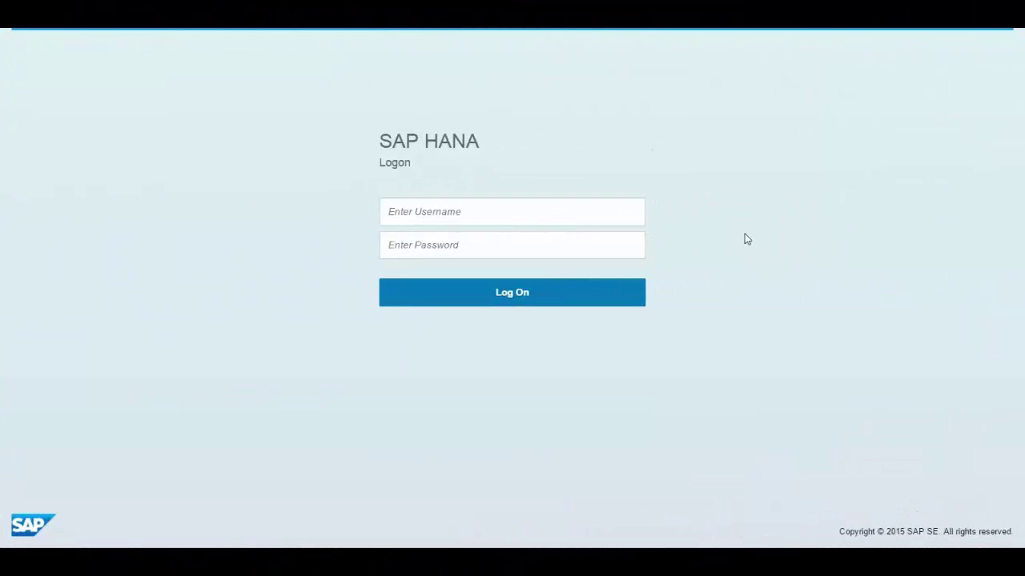
# - Sign in to SAP Cloud for Analytics with the account username and password
pyautogui.click(556, 216)
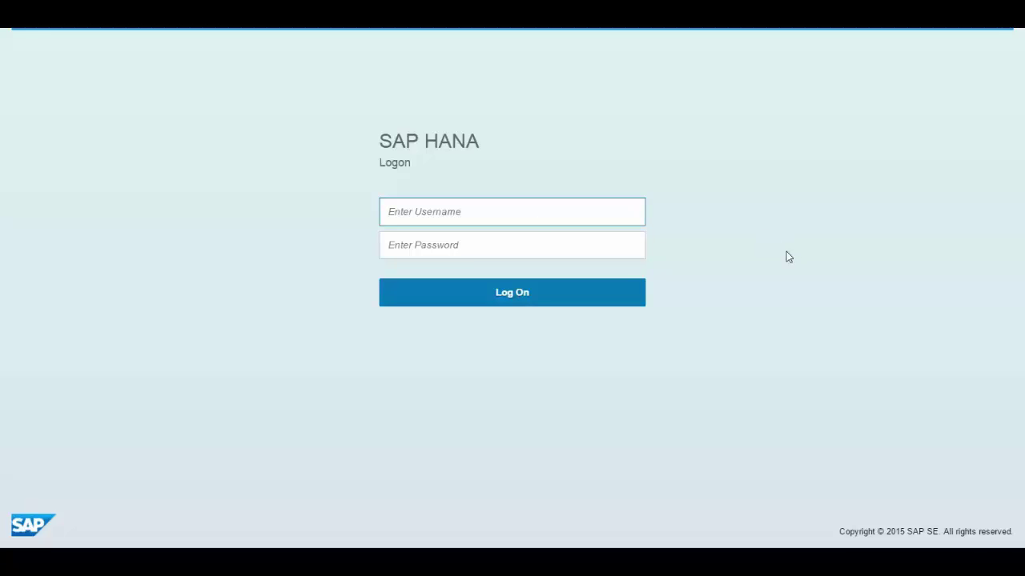
pyautogui.press('Tab')
pyautogui.write('••')
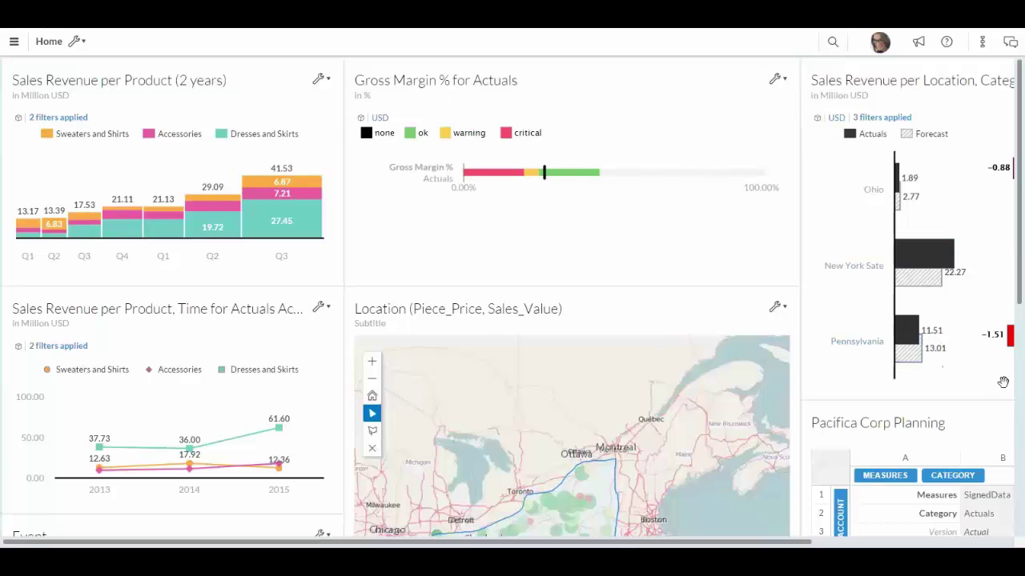
pyautogui.scroll(-3, 1020, 295)
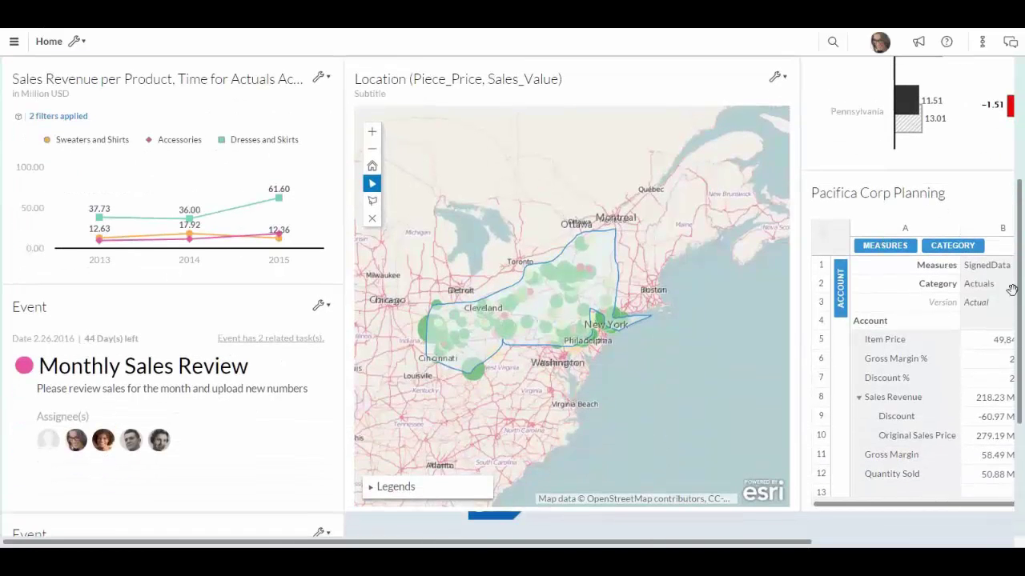
pyautogui.moveTo(1020, 307); pyautogui.dragTo(1012, 412)
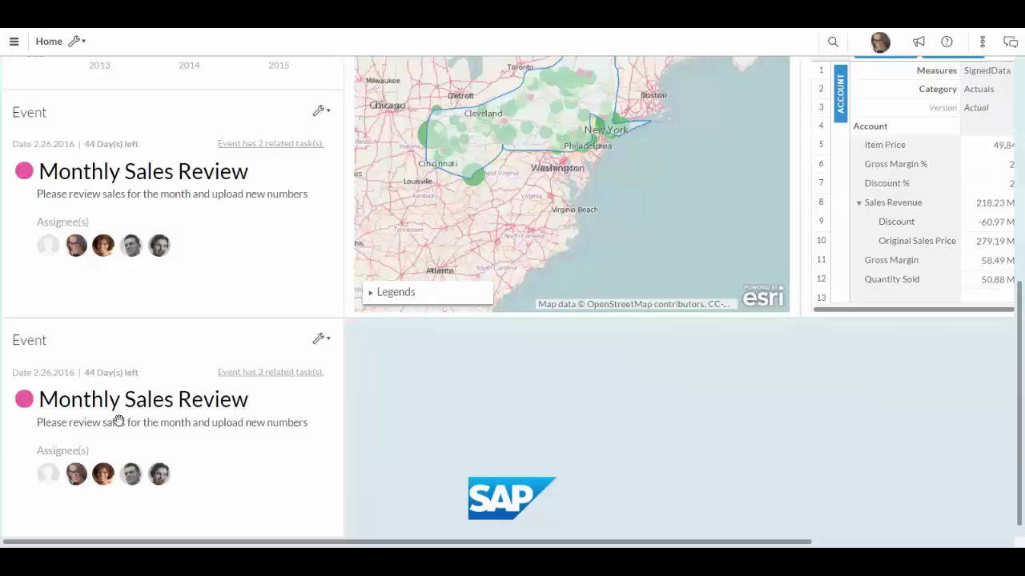
pyautogui.scroll(5, 148, 433)
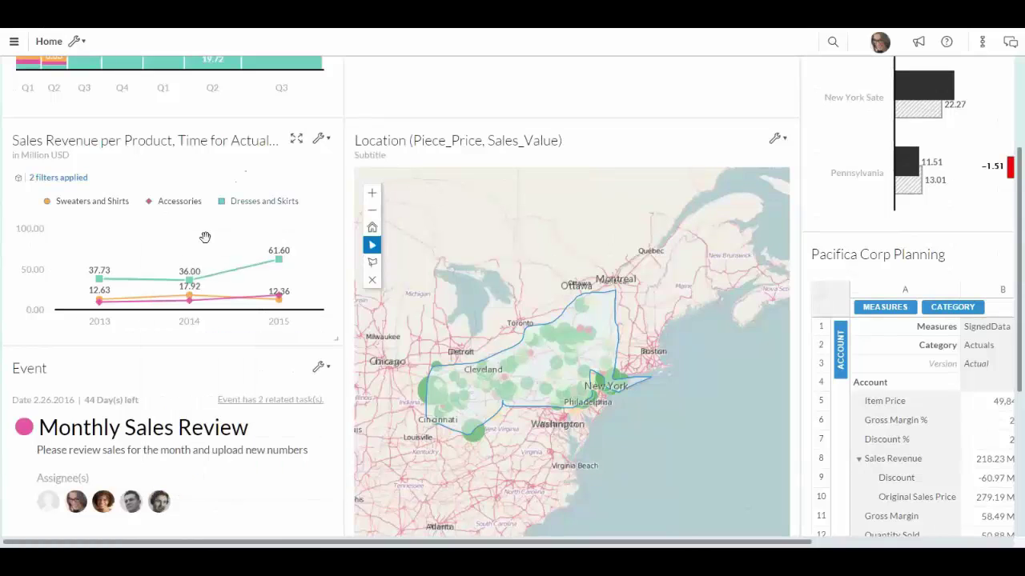
pyautogui.moveTo(193, 286)
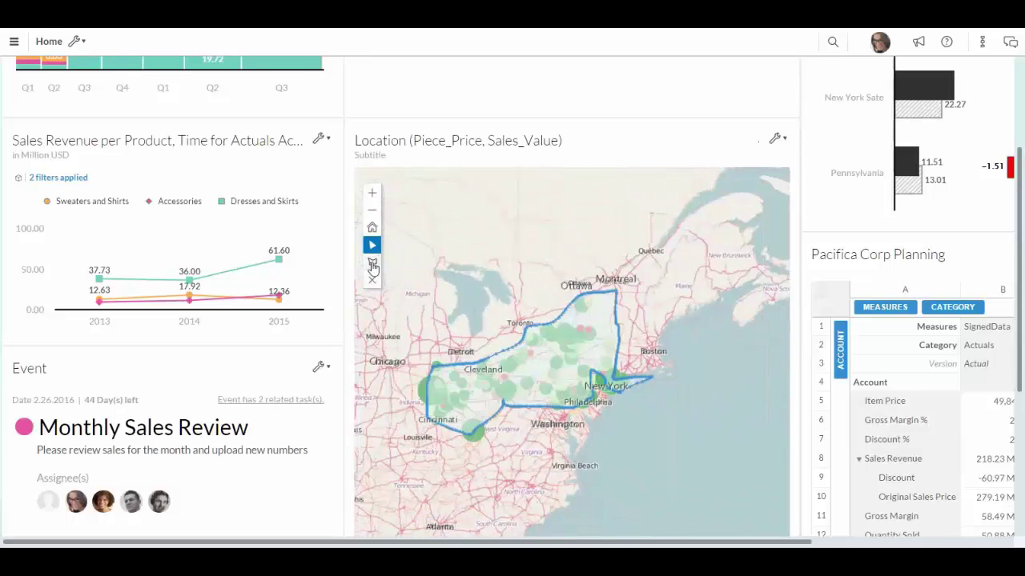
# - Draw a freehand lasso around Ohio on the Location map
pyautogui.click(371, 262)
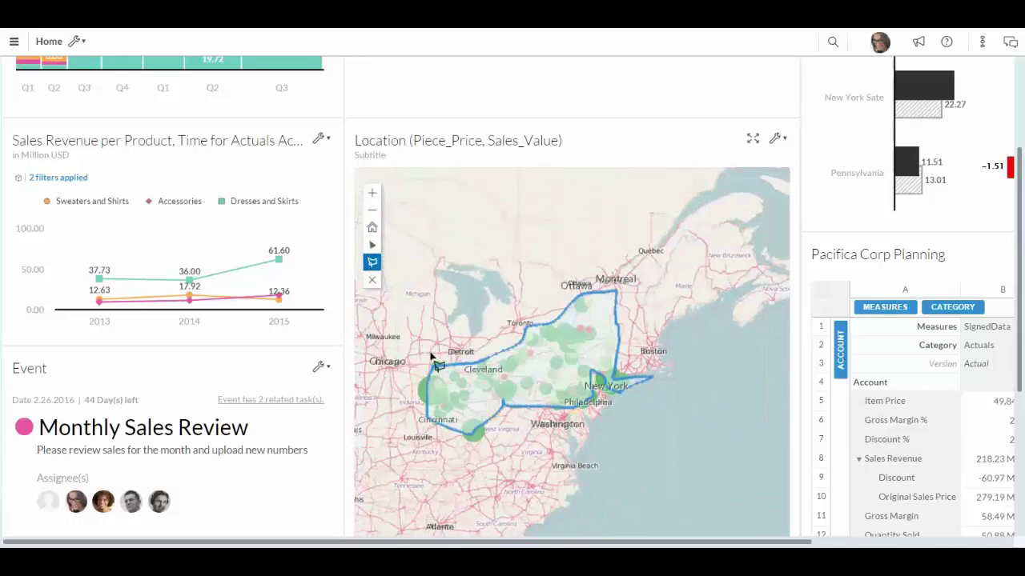
pyautogui.moveTo(433, 354)
pyautogui.mouseDown()
pyautogui.moveTo(393, 397)
pyautogui.moveTo(431, 464)
pyautogui.moveTo(468, 475)
pyautogui.moveTo(495, 451)
pyautogui.moveTo(502, 387)
pyautogui.moveTo(484, 364)
pyautogui.moveTo(429, 353)
pyautogui.moveTo(453, 362)
pyautogui.mouseUp()
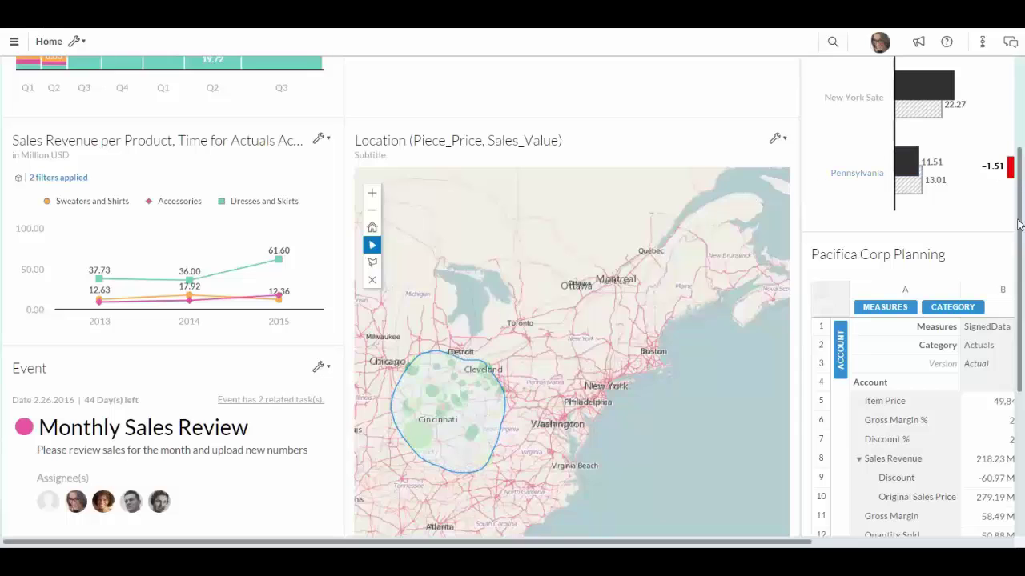
pyautogui.moveTo(1018, 223); pyautogui.dragTo(1023, 118)
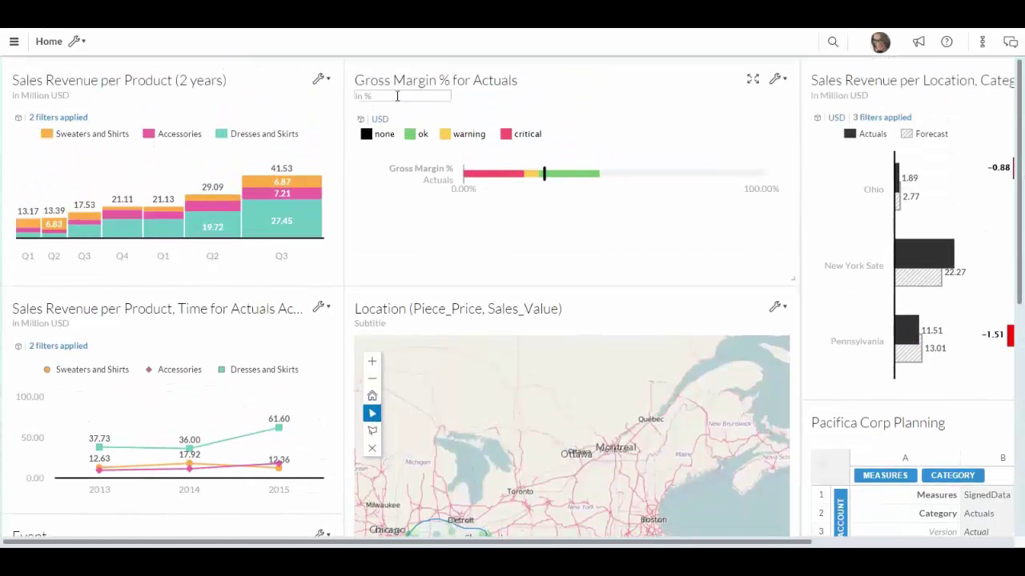
pyautogui.moveTo(544, 172)
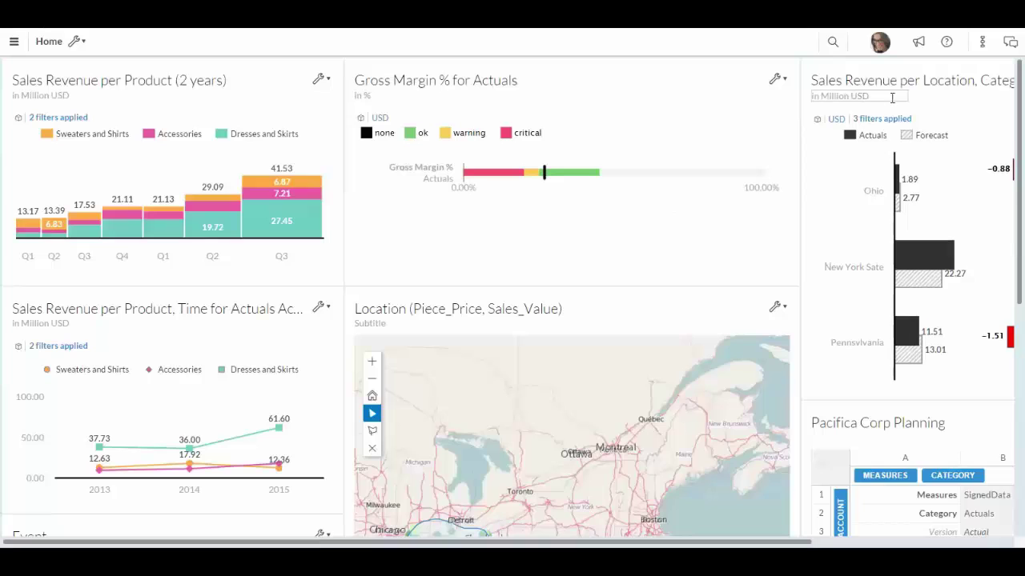
pyautogui.moveTo(910, 183)
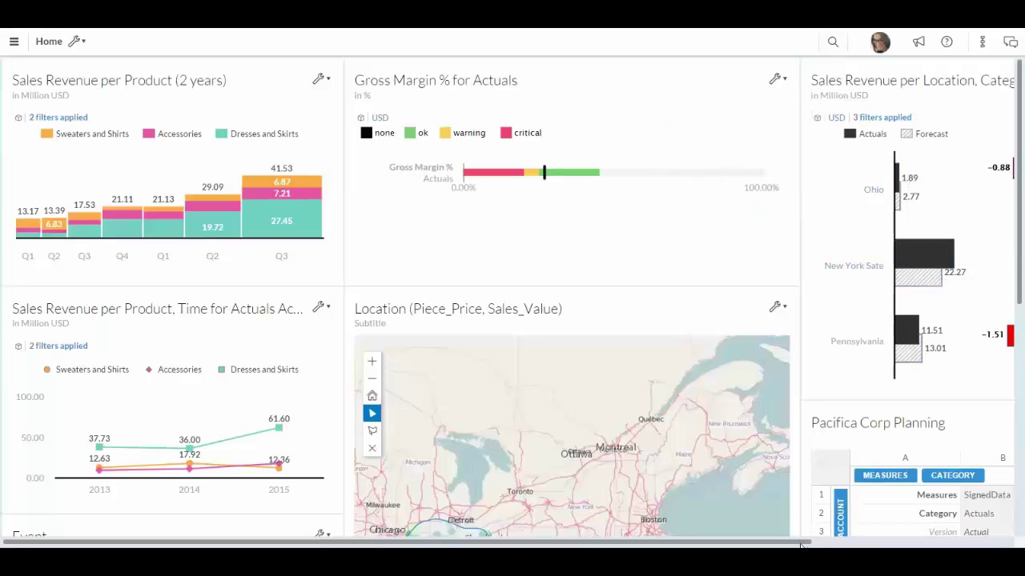
pyautogui.moveTo(807, 541); pyautogui.dragTo(953, 520)
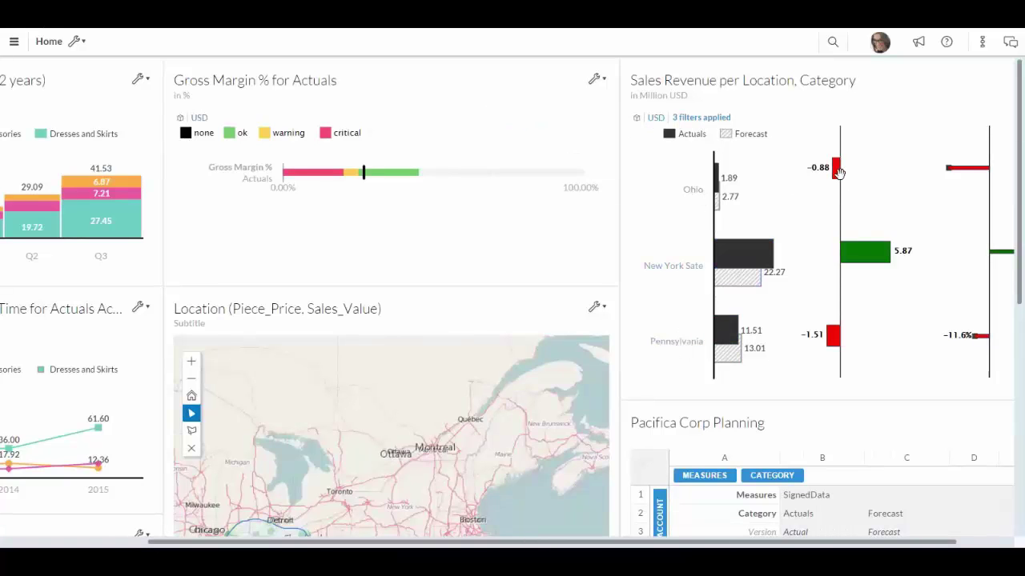
# - Open the Pacifica Corporation Sales Analysis story and resize its Sales Revenue per Location chart
pyautogui.hscroll(2, 838, 170)
pyautogui.click(996, 79)
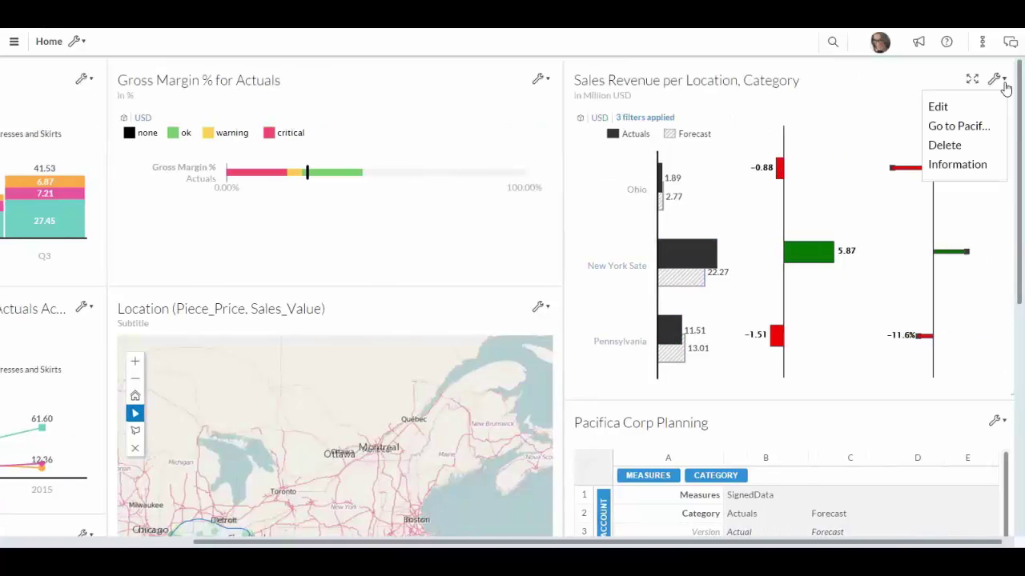
pyautogui.click(973, 128)
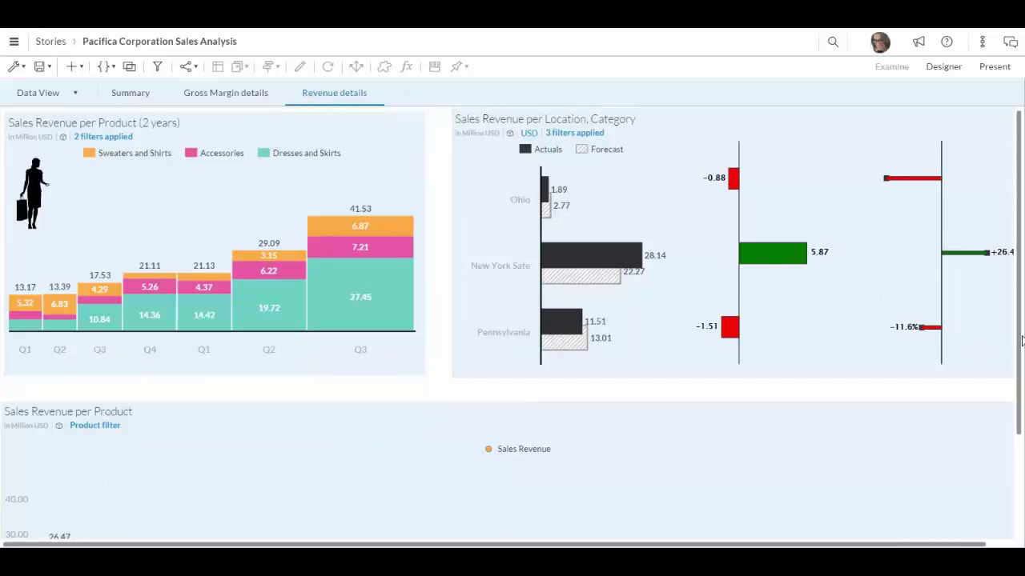
pyautogui.scroll(-2, 1022, 346)
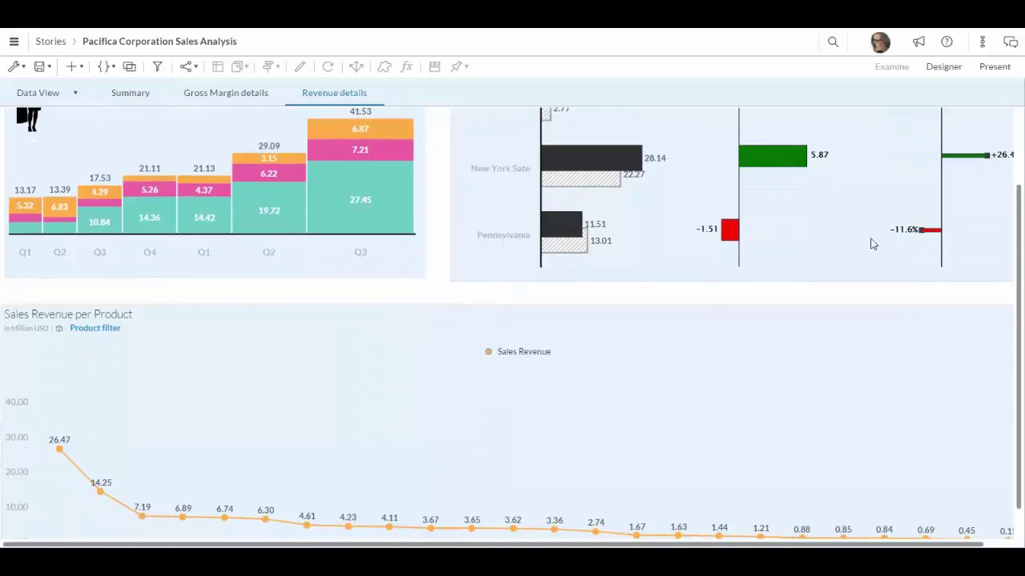
pyautogui.click(888, 238)
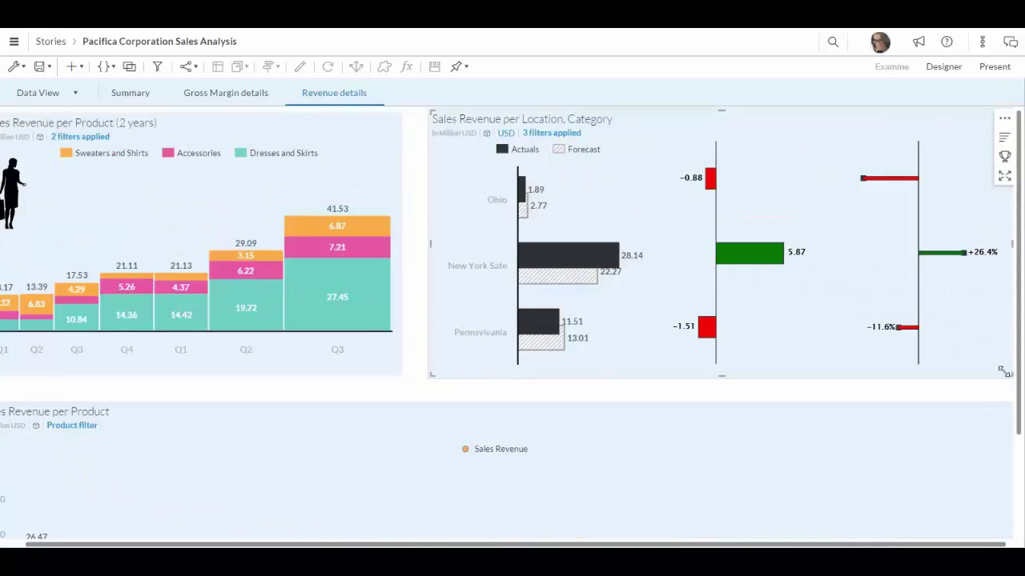
pyautogui.moveTo(979, 351); pyautogui.dragTo(998, 398)
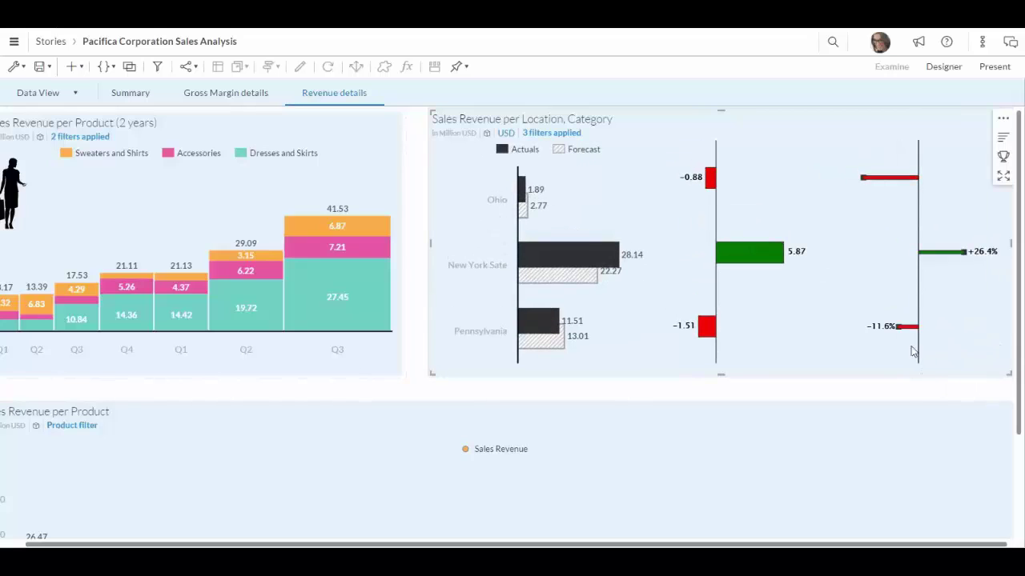
pyautogui.click(1018, 317)
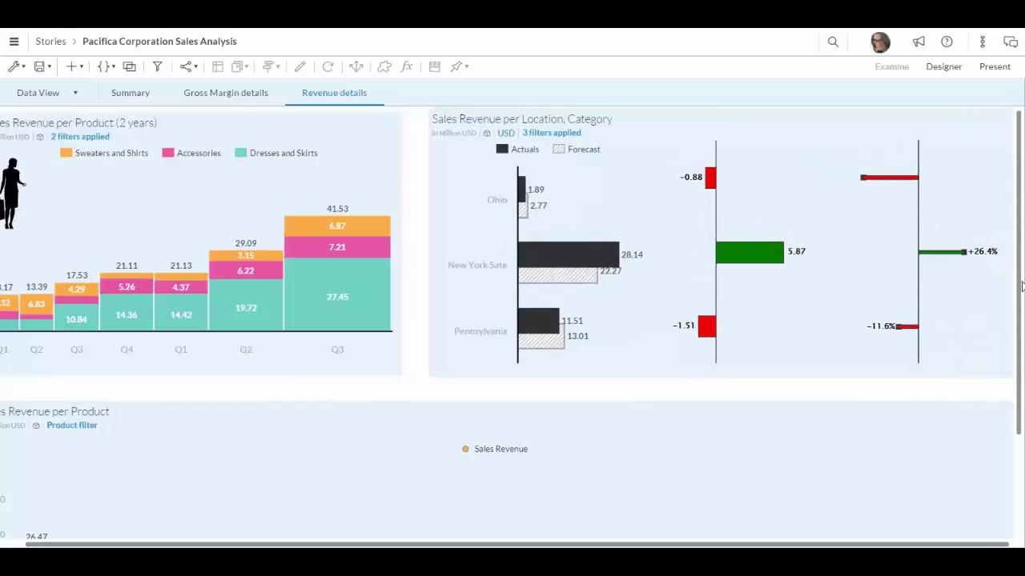
# - Drill the Ohio Actuals bar down to its cities, Columbus and Akron
pyautogui.moveTo(750, 236)
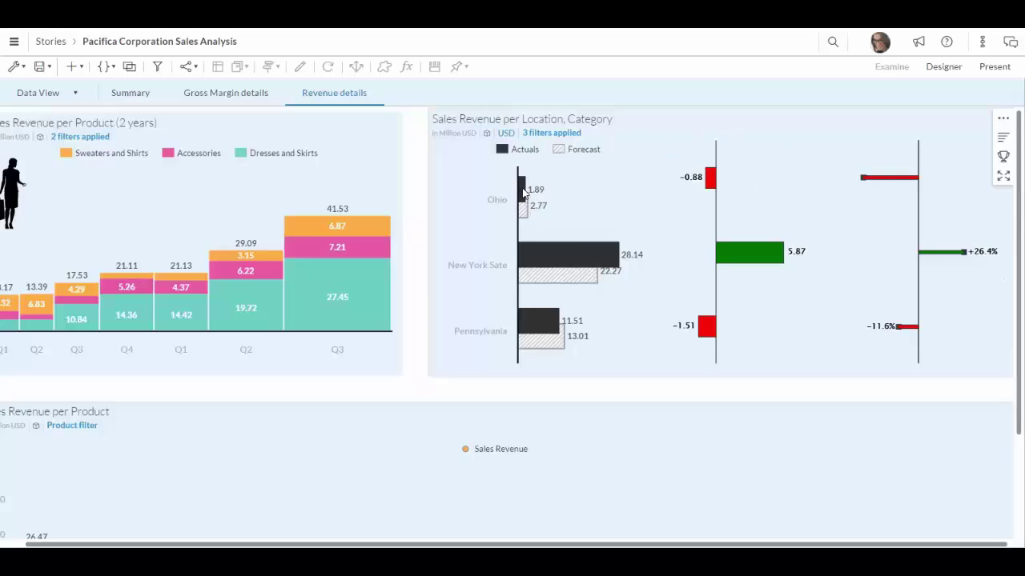
pyautogui.moveTo(521, 190)
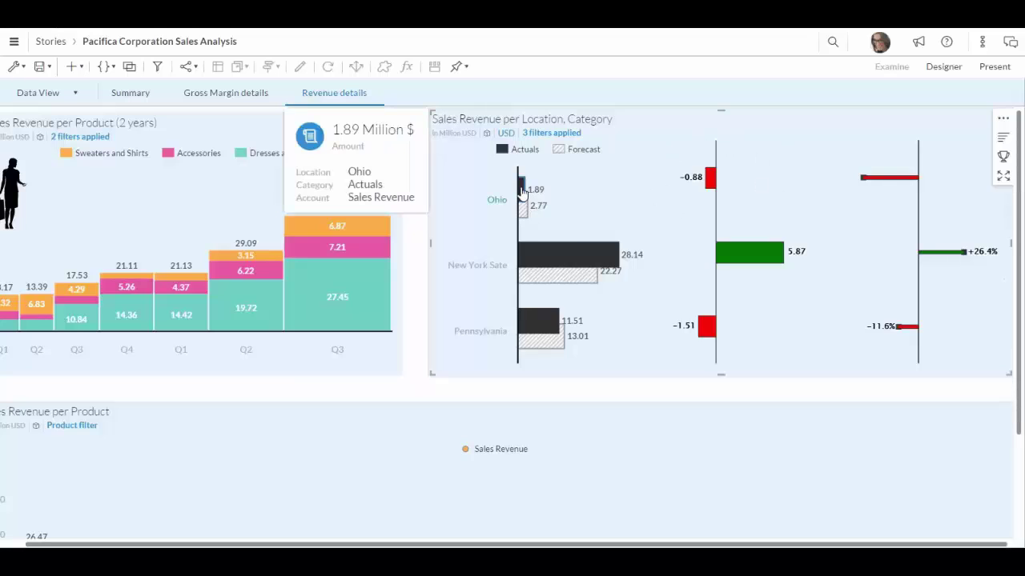
pyautogui.click(521, 191)
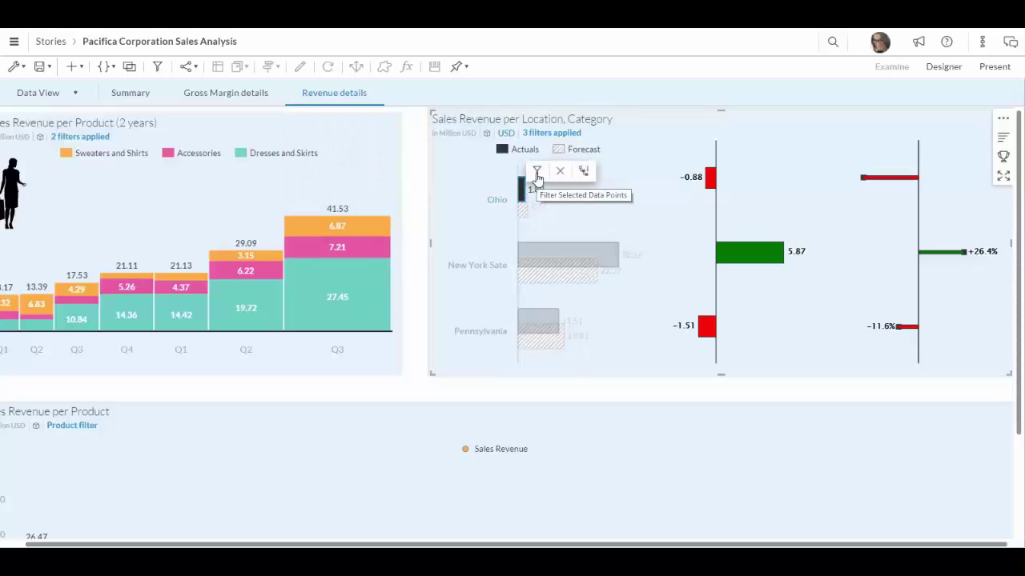
pyautogui.click(584, 176)
pyautogui.click(583, 175)
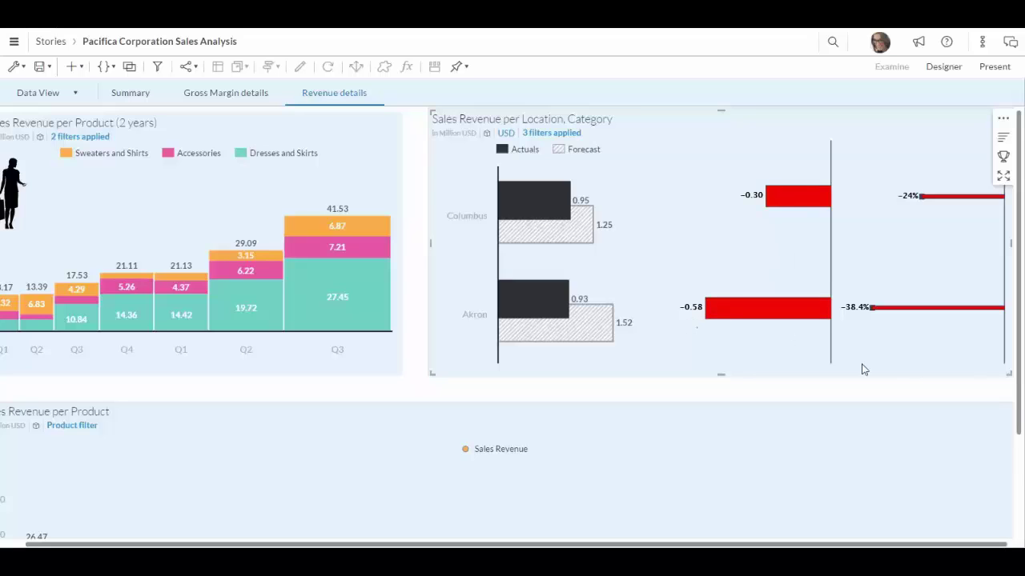
# - Select Sashes, Short sleeve Shirt, Workout Shirt, Sari and Gloves, then filter the product chart to them
pyautogui.scroll(-2, 1018, 390)
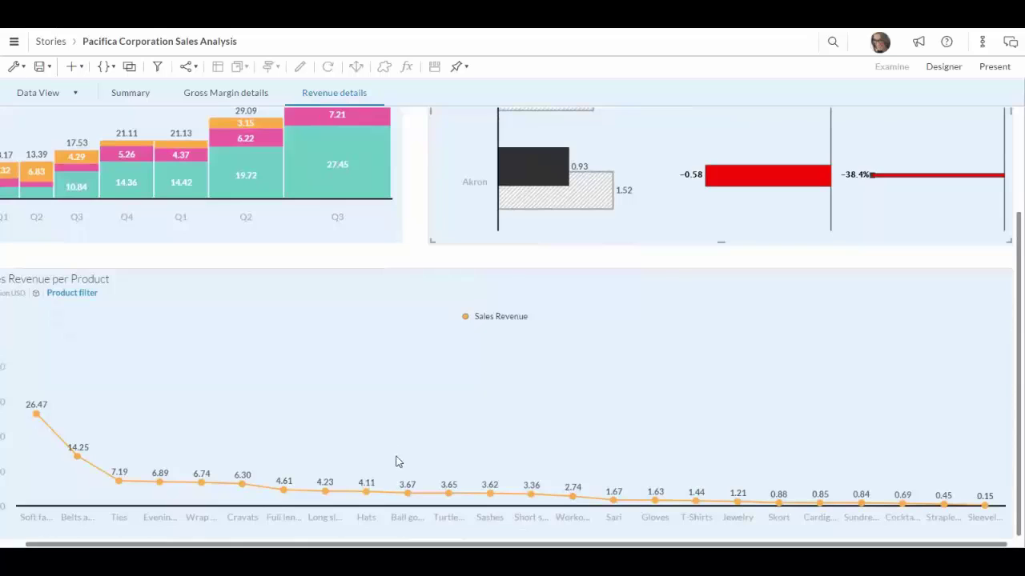
pyautogui.hscroll(-1, 393, 464)
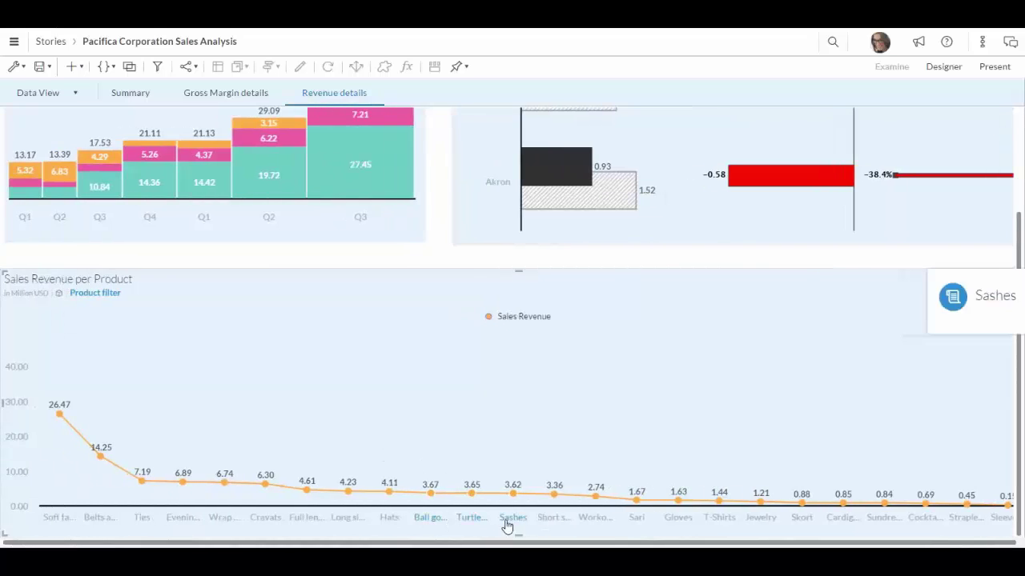
pyautogui.click(552, 524)
pyautogui.keyDown('ctrl'); pyautogui.click(599, 524); pyautogui.keyUp('ctrl')
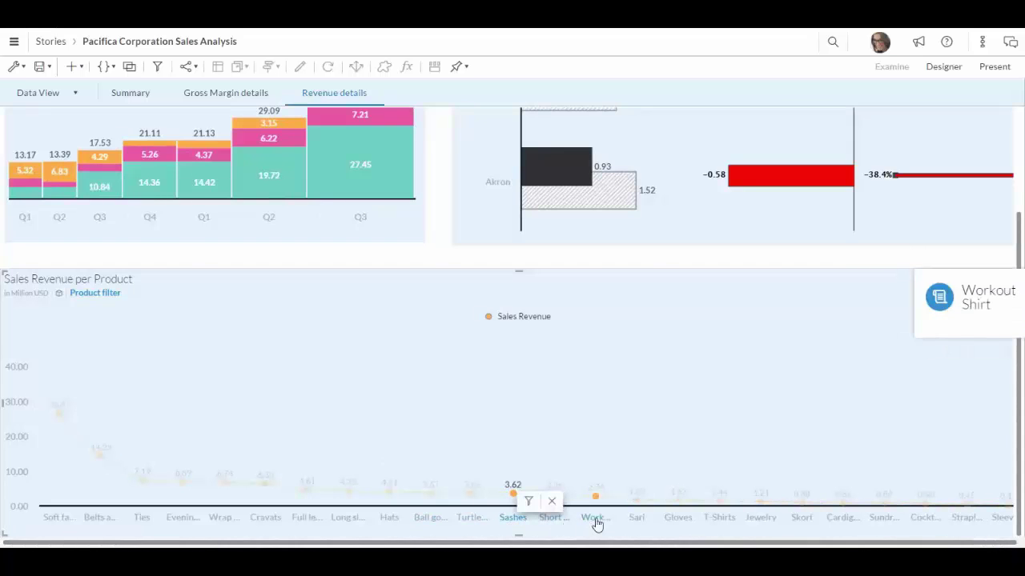
pyautogui.keyDown('ctrl'); pyautogui.click(551, 523); pyautogui.keyUp('ctrl')
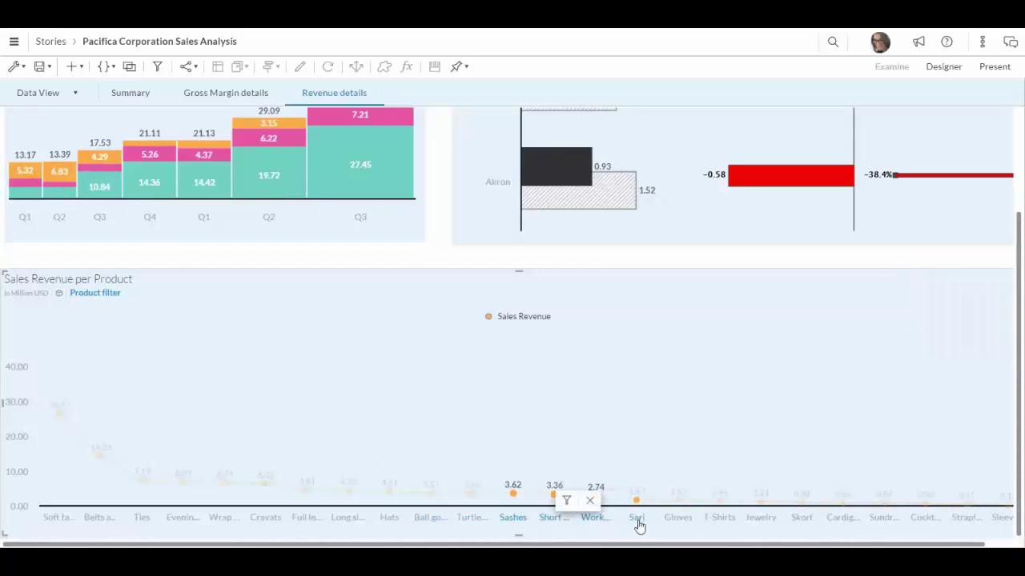
pyautogui.keyDown('ctrl'); pyautogui.click(638, 521); pyautogui.keyUp('ctrl')
pyautogui.keyDown('ctrl'); pyautogui.click(679, 522); pyautogui.keyUp('ctrl')
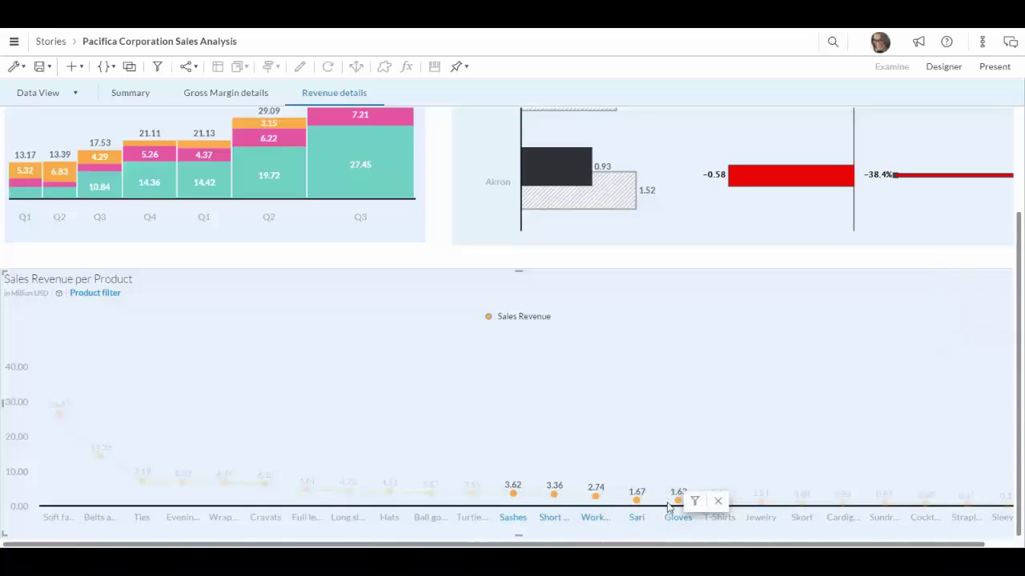
pyautogui.click(693, 505)
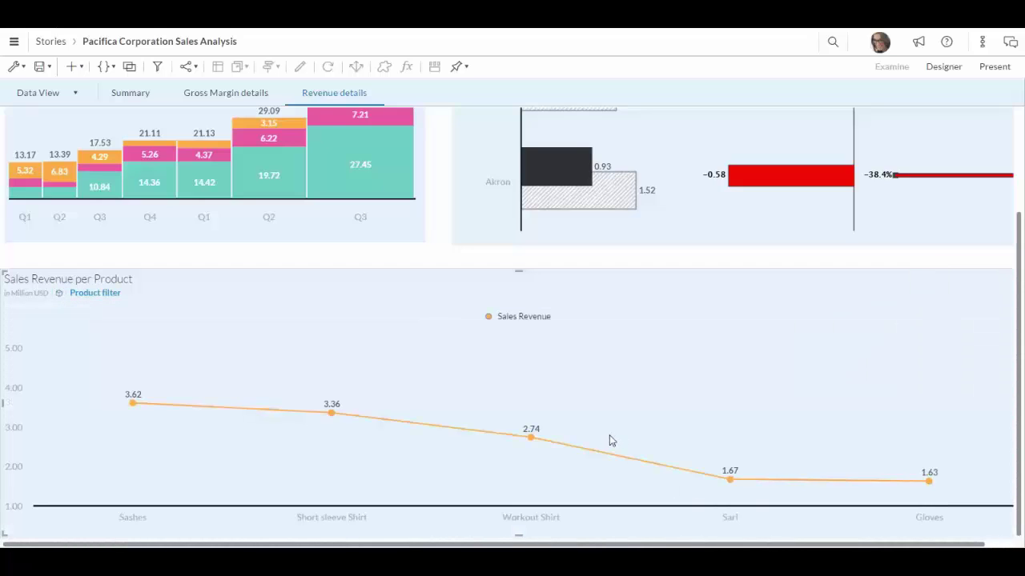
pyautogui.scroll(3, 609, 279)
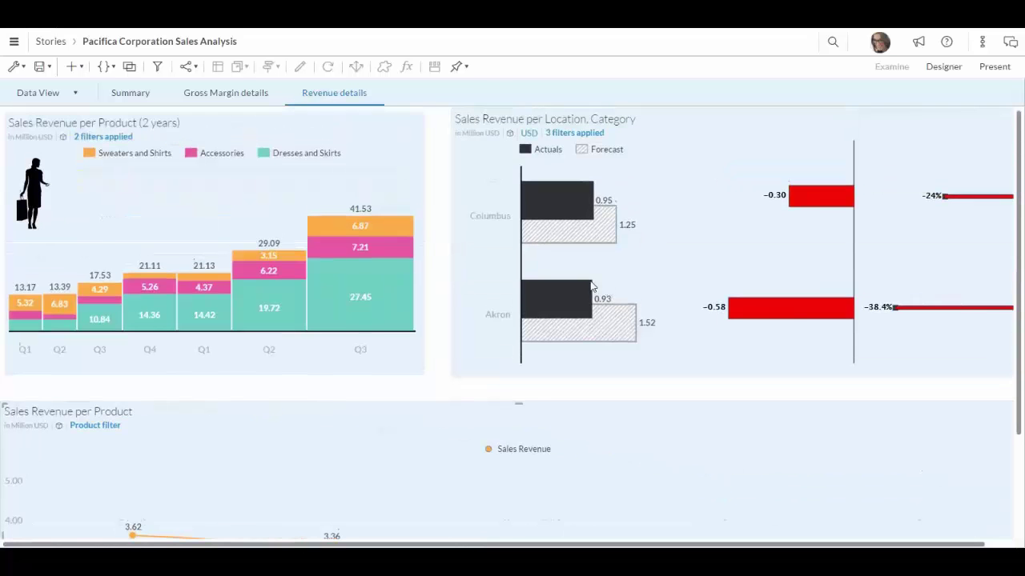
# - On the Gross Margin details page, drill Ohio's Actuals bar into Columbus and Akron
pyautogui.click(245, 97)
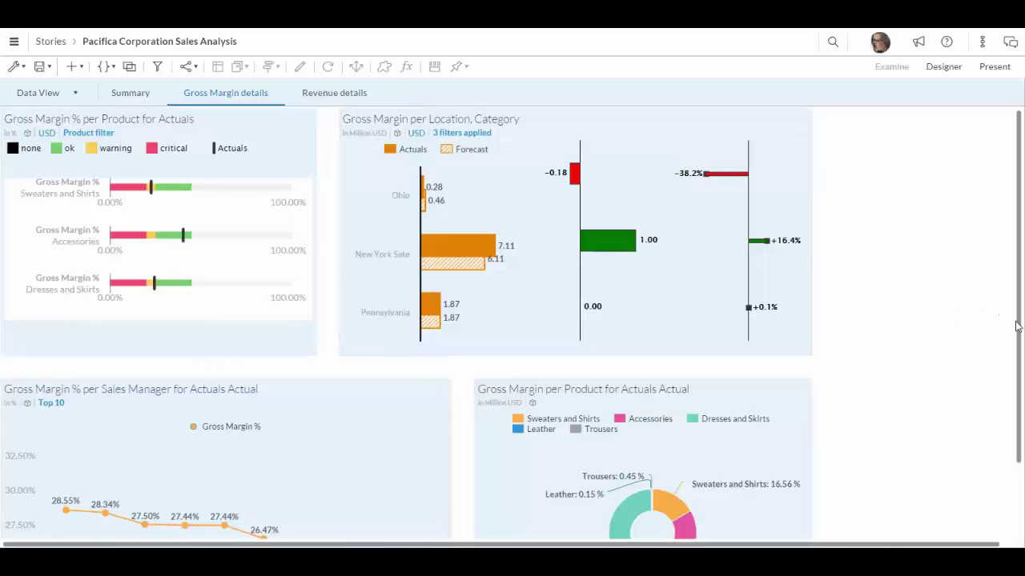
pyautogui.moveTo(1019, 330); pyautogui.dragTo(1015, 427)
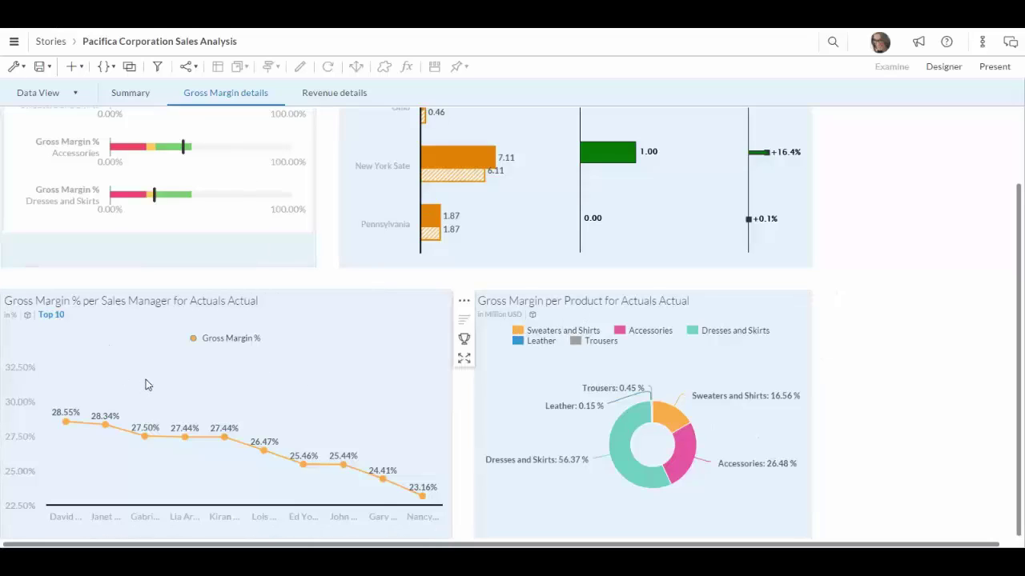
pyautogui.scroll(1, 555, 209)
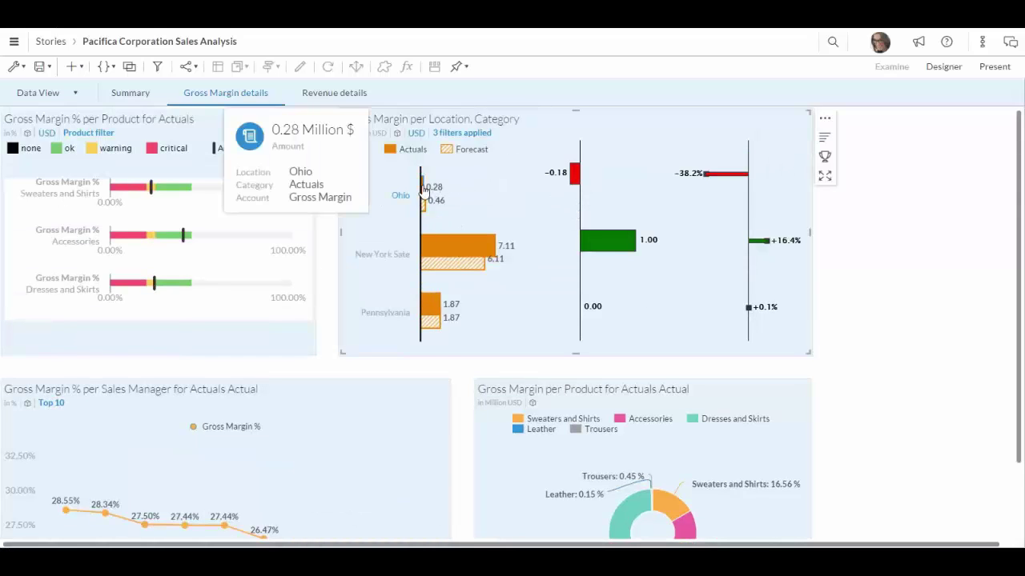
pyautogui.click(423, 190)
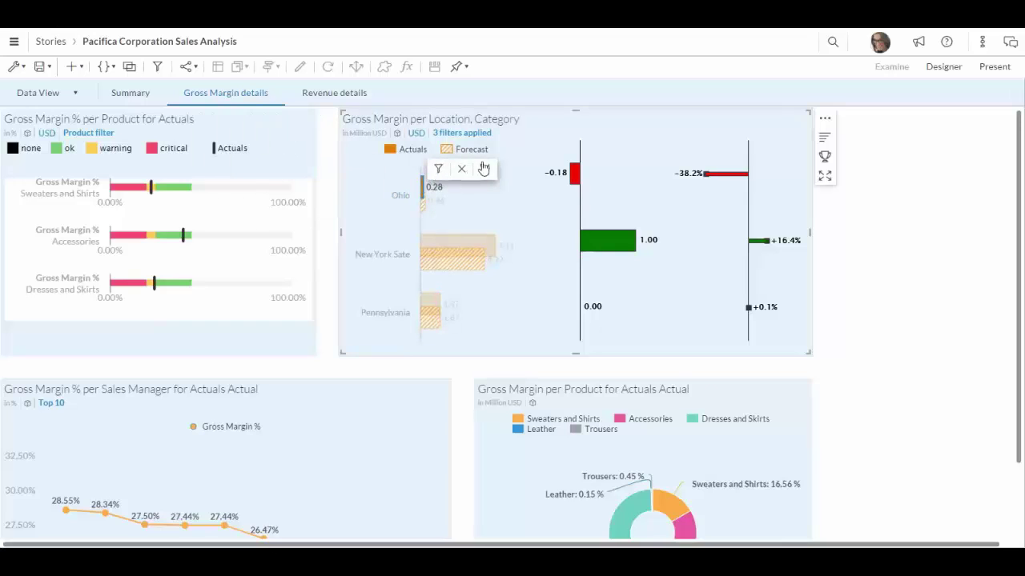
pyautogui.click(505, 193)
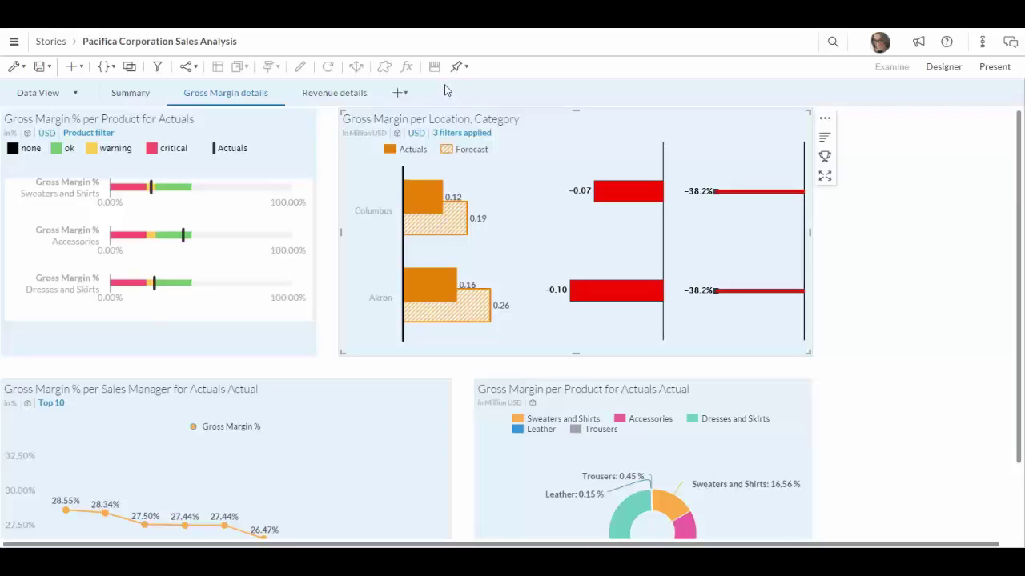
# - Add a blank Canvas page, Page 1, to the story
pyautogui.click(402, 95)
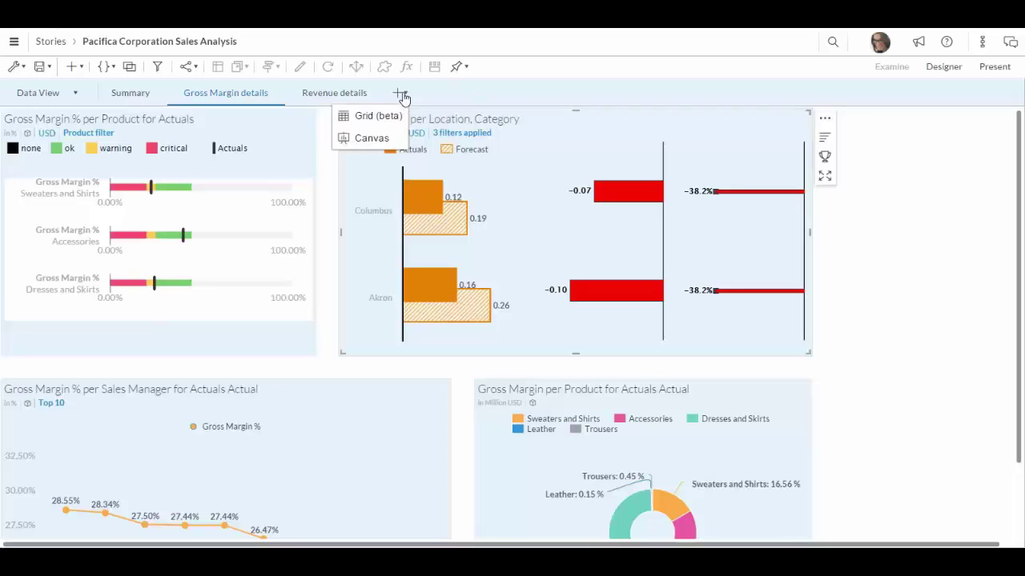
pyautogui.click(383, 146)
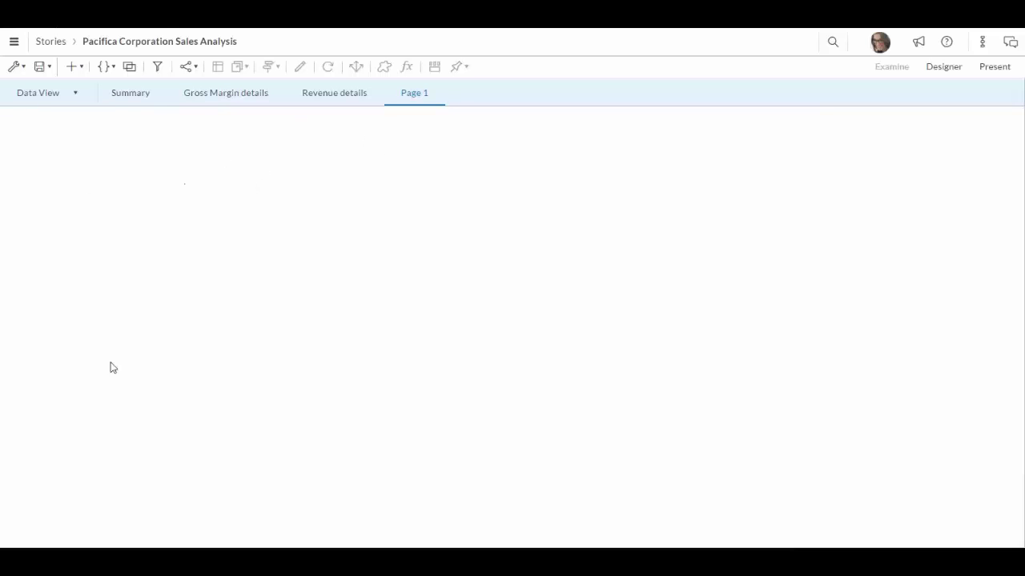
pyautogui.click(81, 68)
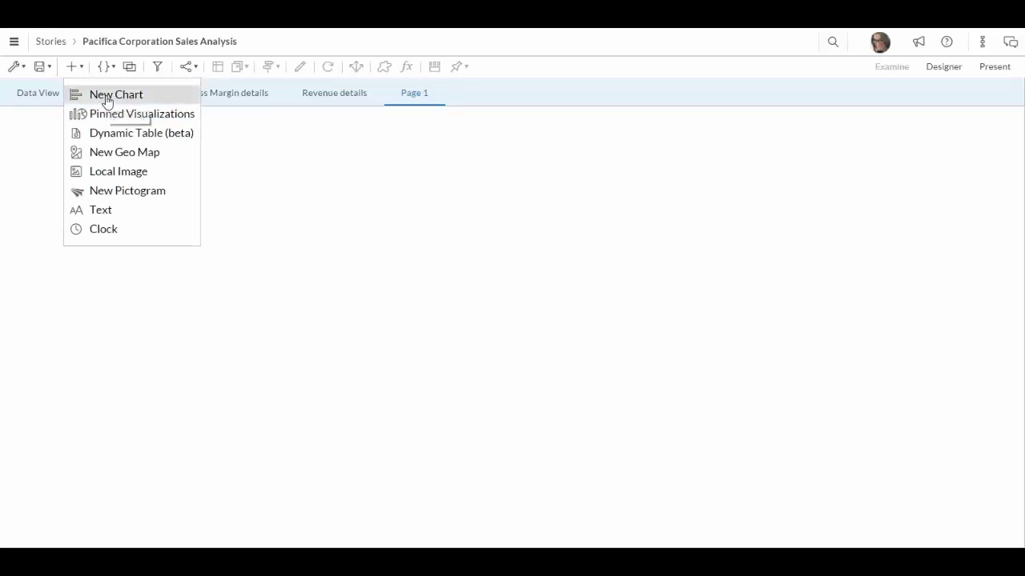
# - Insert a new chart based on the Coupon_Usage model
pyautogui.click(107, 98)
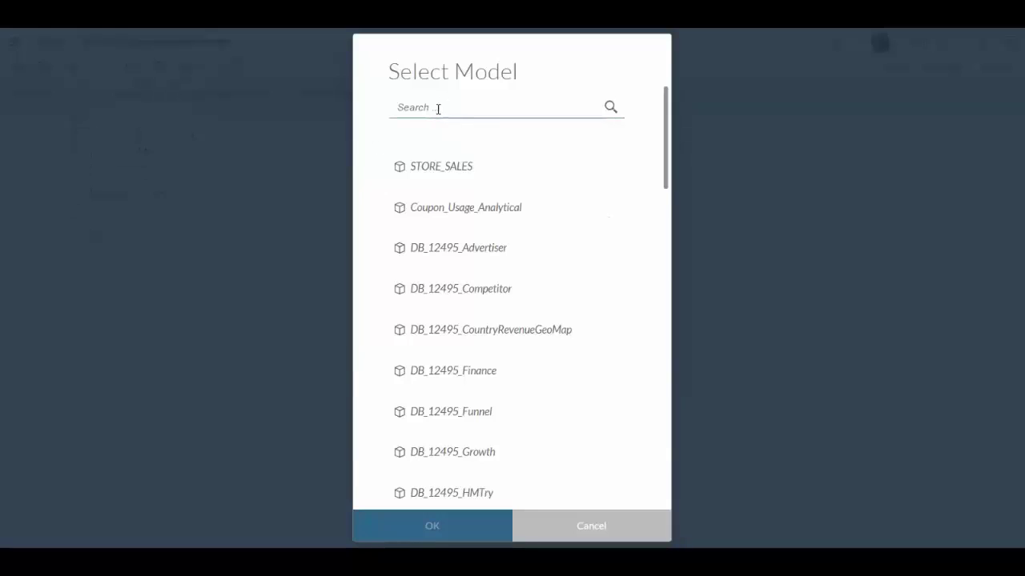
pyautogui.click(438, 108)
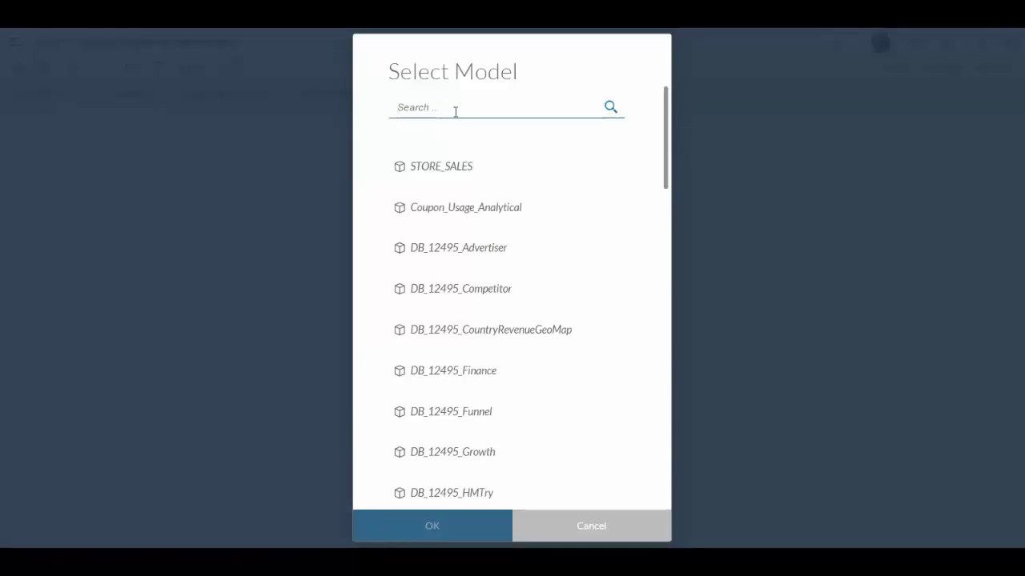
pyautogui.write('coup')
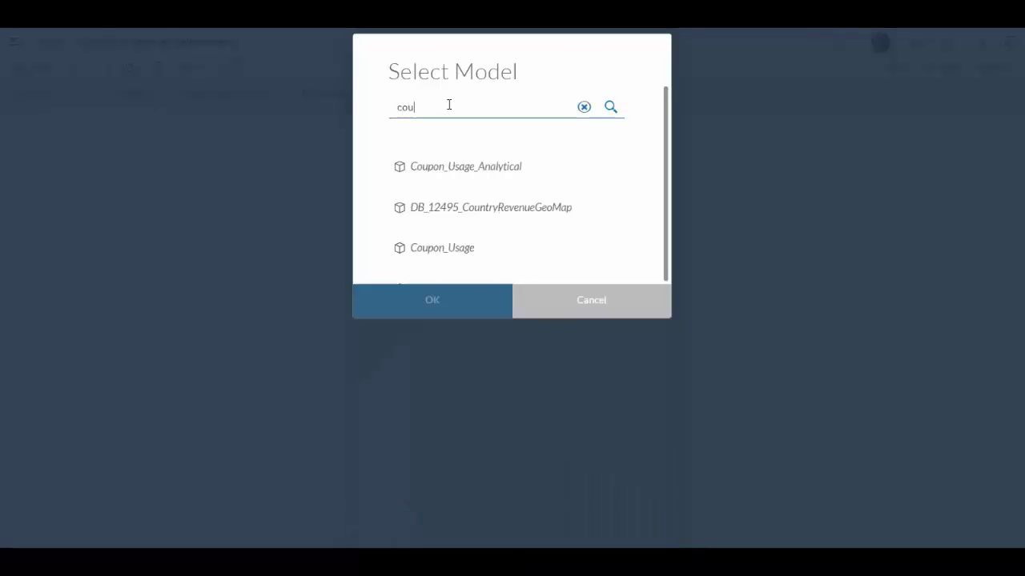
pyautogui.click(464, 338)
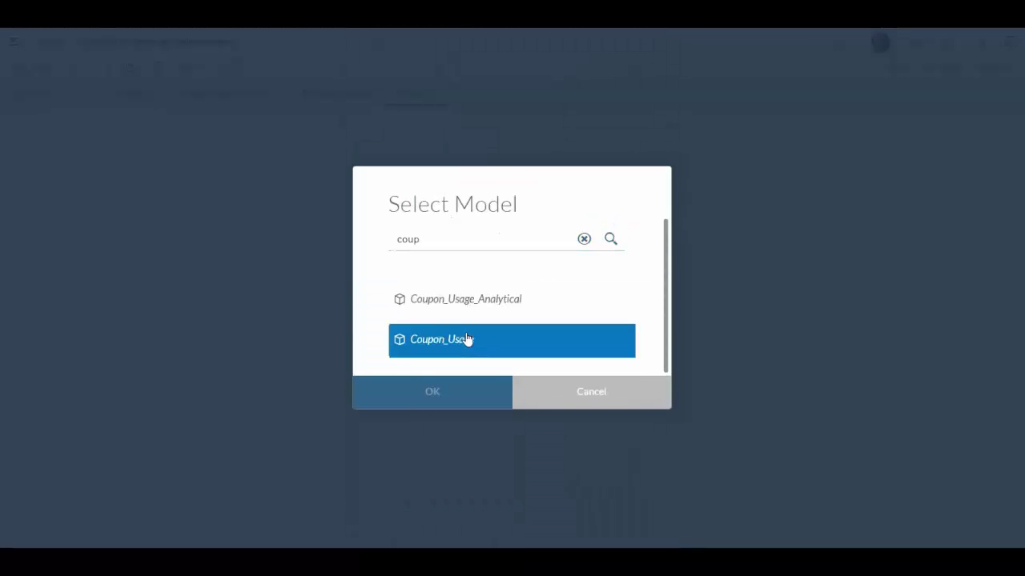
pyautogui.click(468, 391)
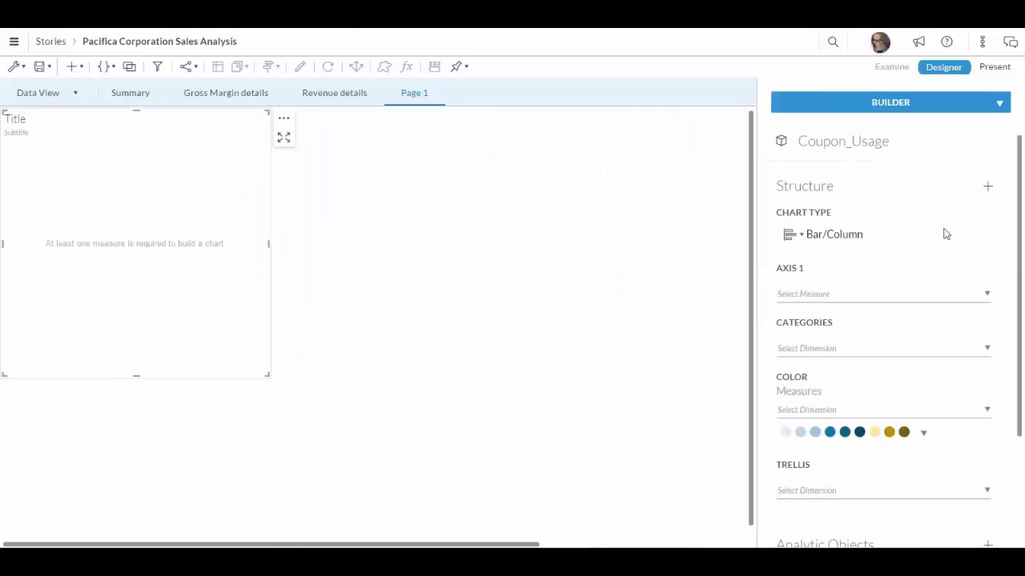
# - Set the chart to show No of Used Coupon by Location
pyautogui.click(987, 189)
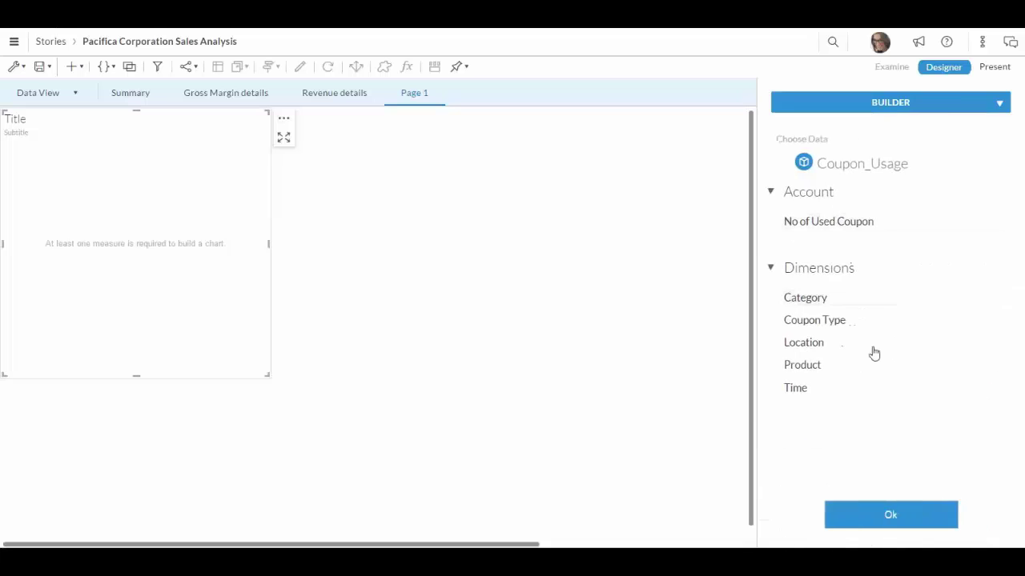
pyautogui.click(841, 372)
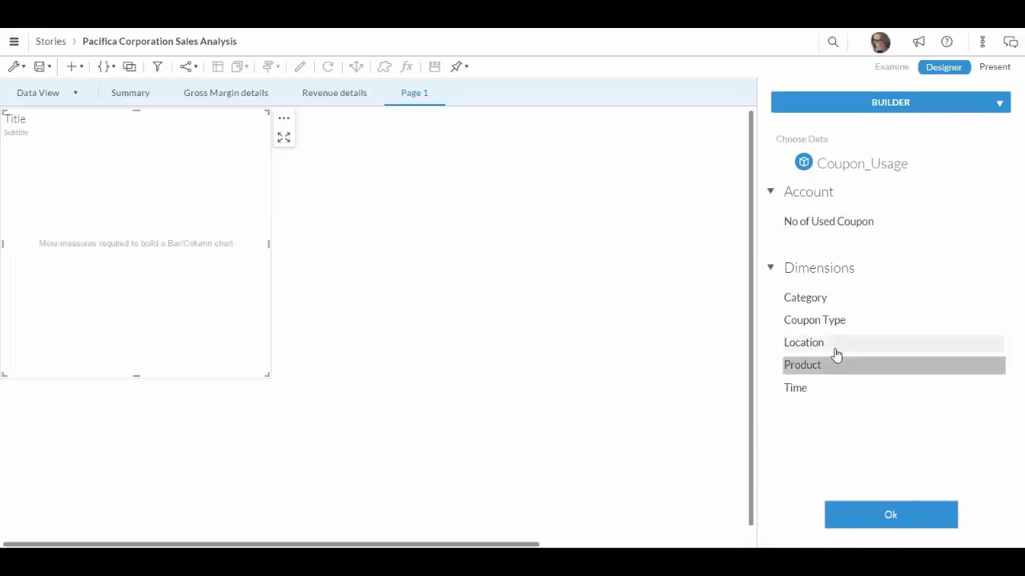
pyautogui.click(833, 346)
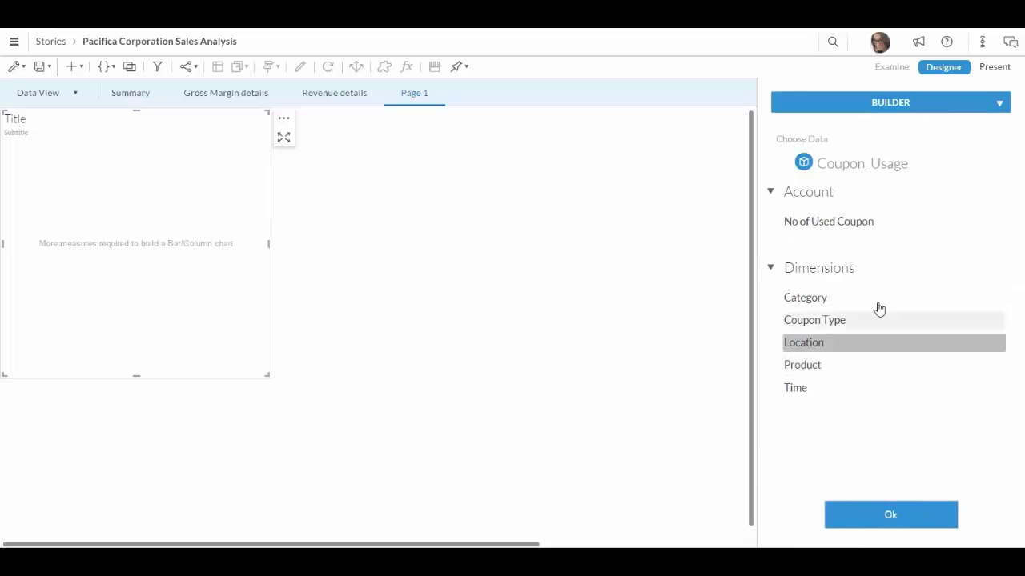
pyautogui.click(854, 223)
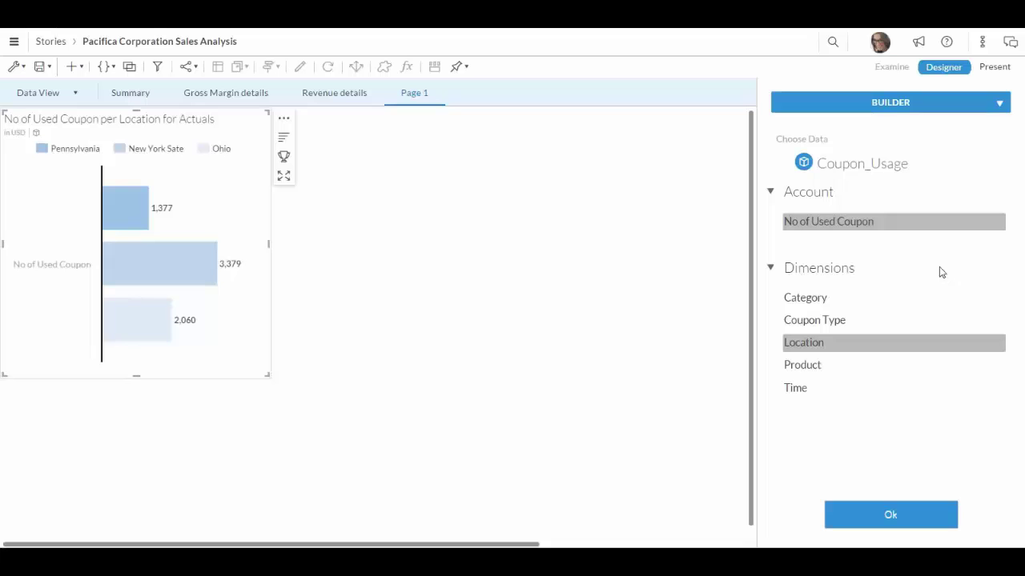
pyautogui.click(914, 515)
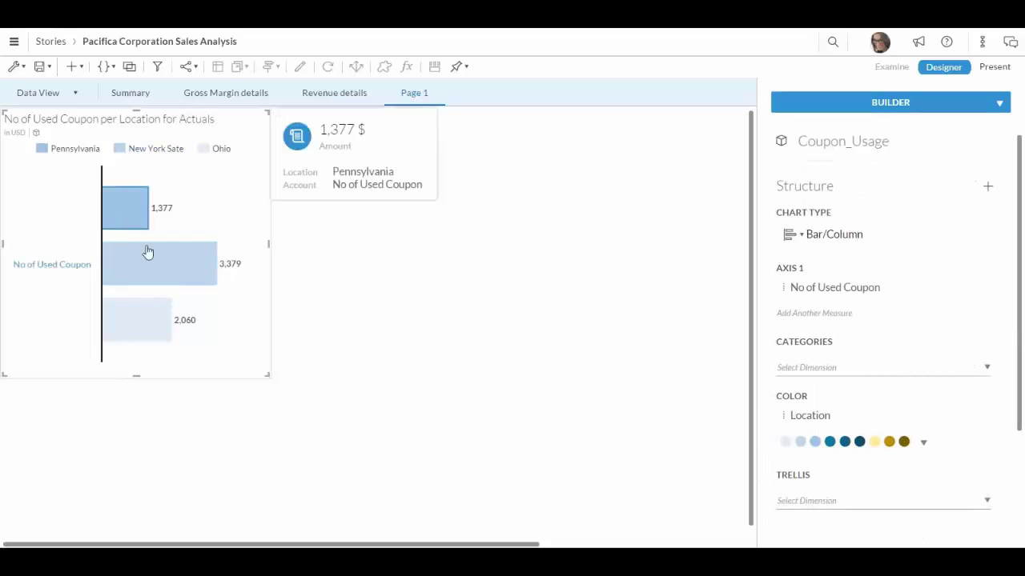
# - Change the coupon chart type to Donut, then to Line (Supports KPIs)
pyautogui.click(846, 247)
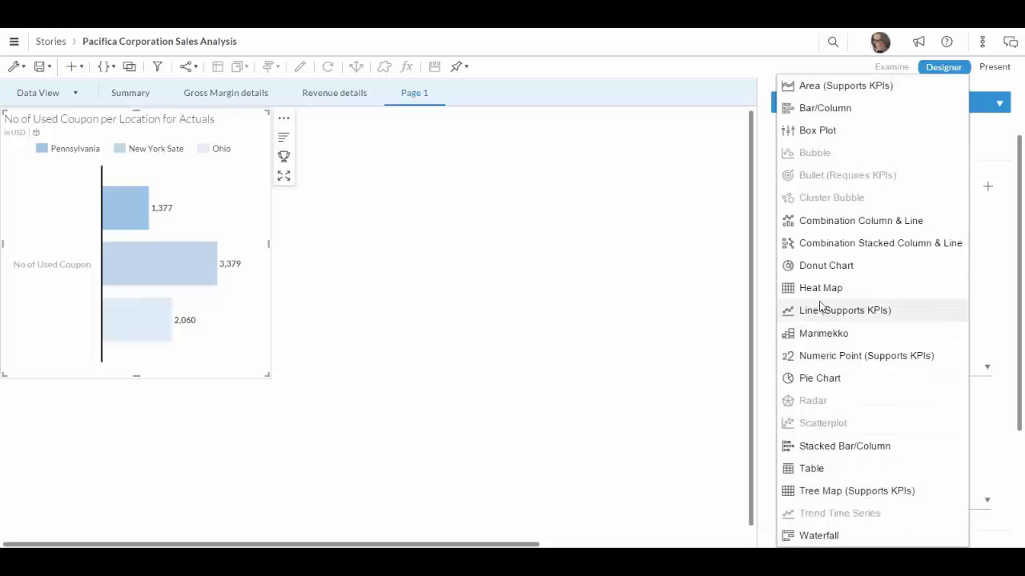
pyautogui.click(825, 265)
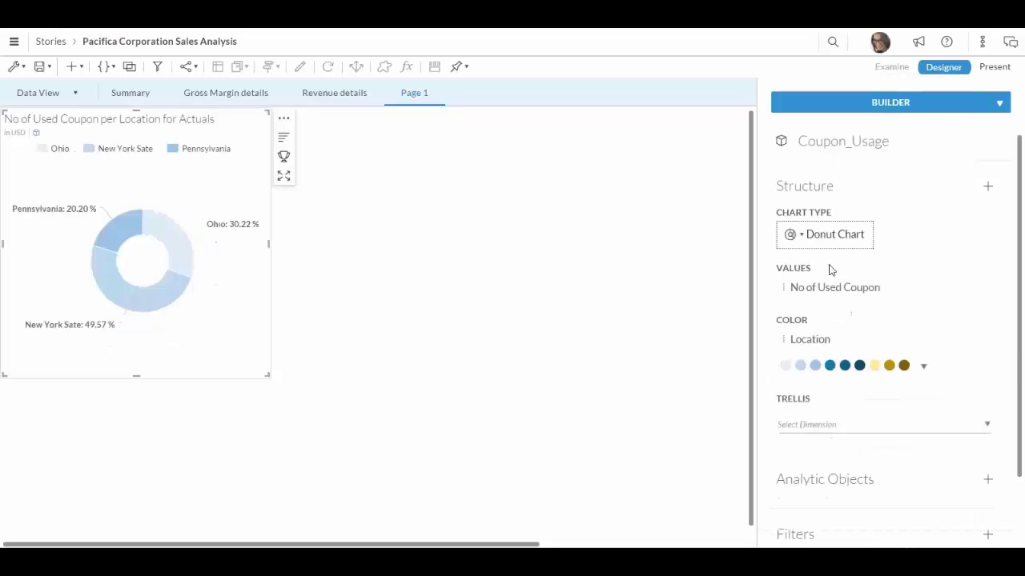
pyautogui.click(839, 236)
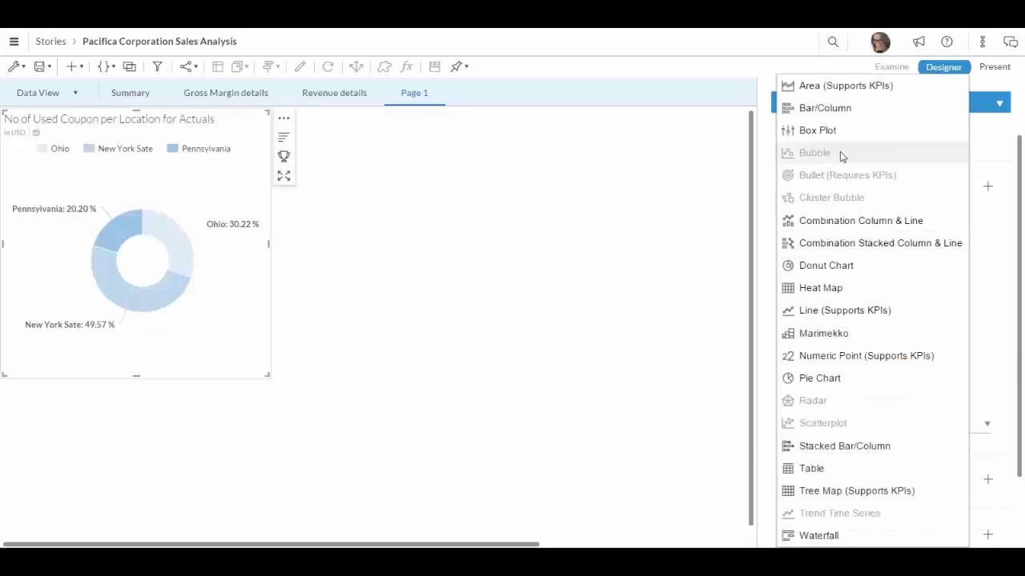
pyautogui.click(844, 319)
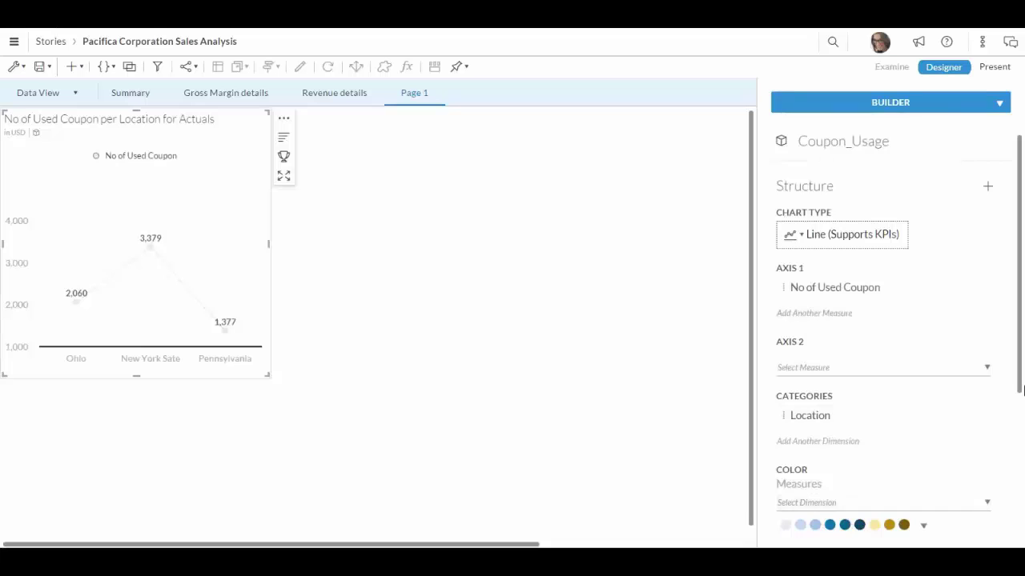
pyautogui.moveTo(1019, 376)
pyautogui.mouseDown()
pyautogui.moveTo(1022, 530)
pyautogui.moveTo(1013, 365)
pyautogui.mouseUp()
# - Link Coupon_Usage's Location dimension to Location in Pacifica_Sales
pyautogui.click(129, 68)
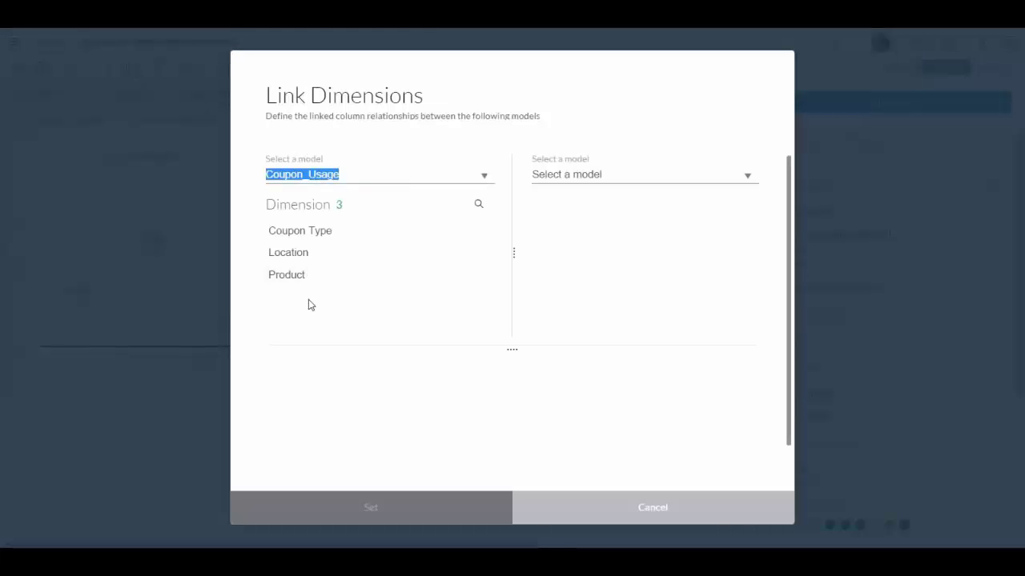
pyautogui.click(747, 178)
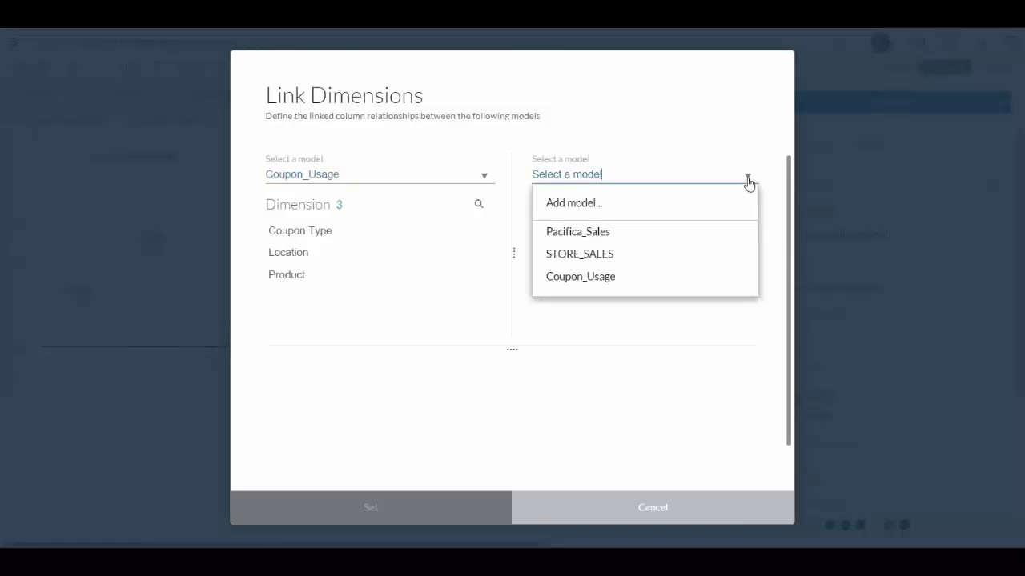
pyautogui.click(658, 241)
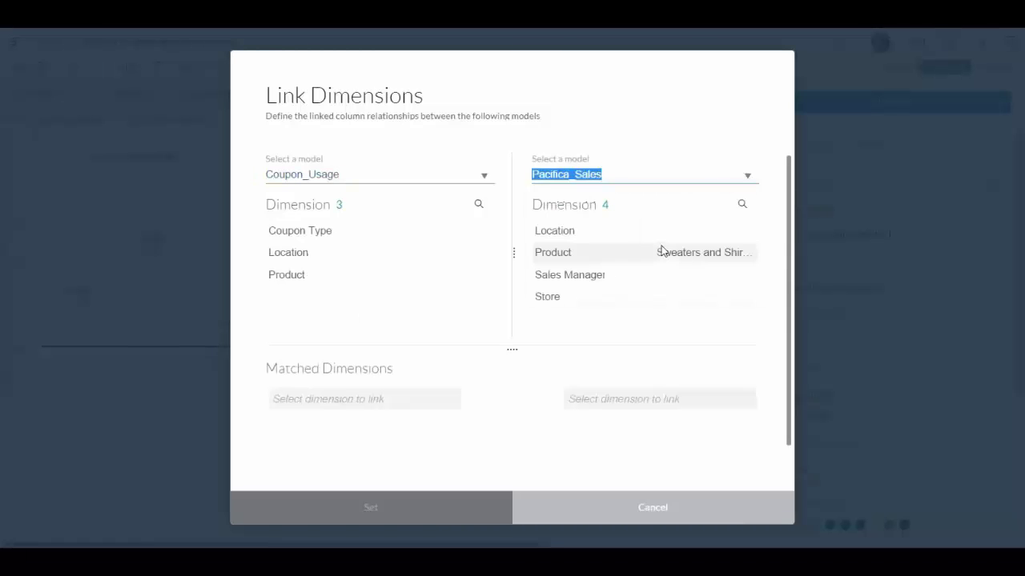
pyautogui.click(296, 256)
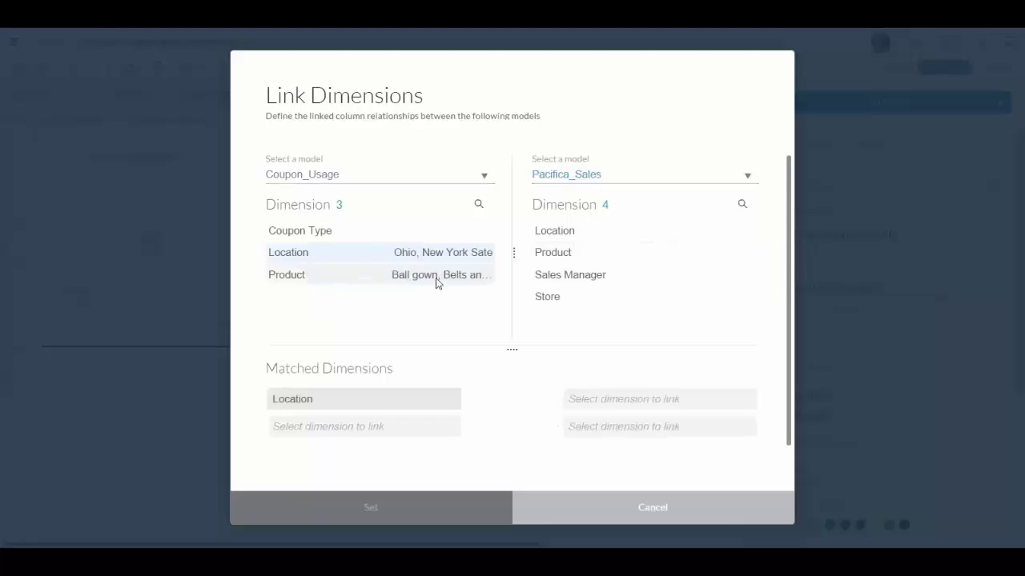
pyautogui.click(562, 238)
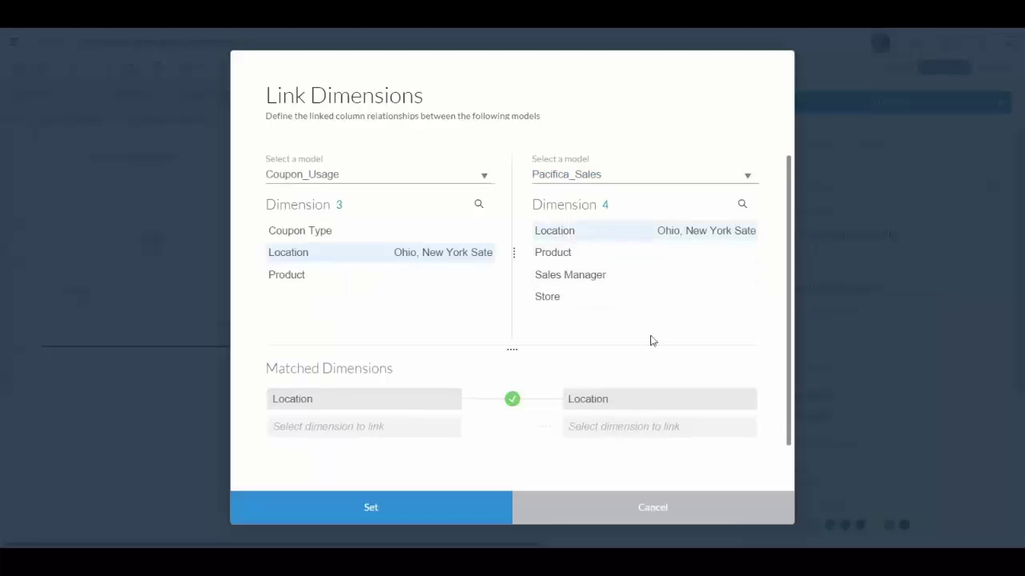
pyautogui.click(464, 510)
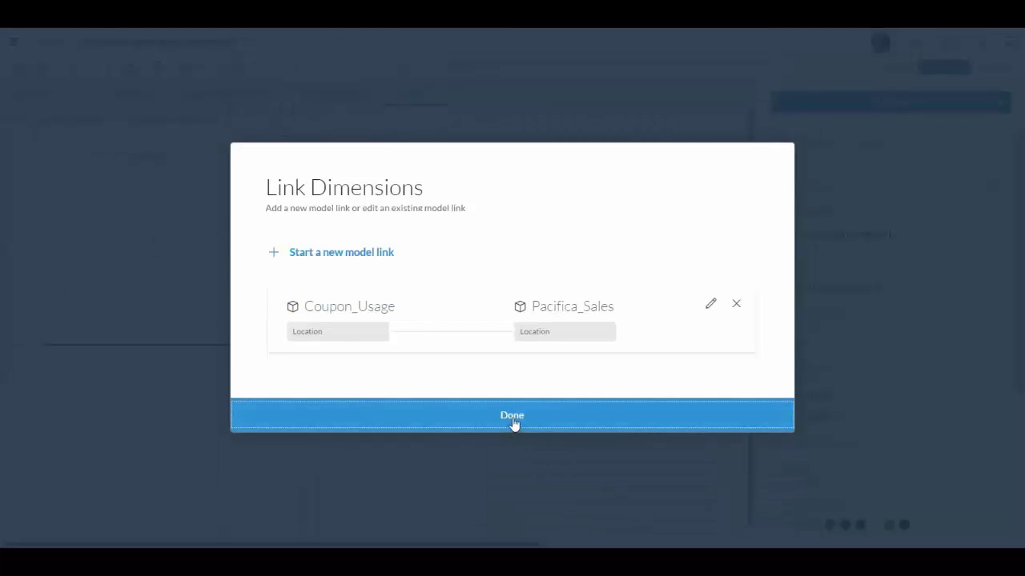
pyautogui.click(617, 416)
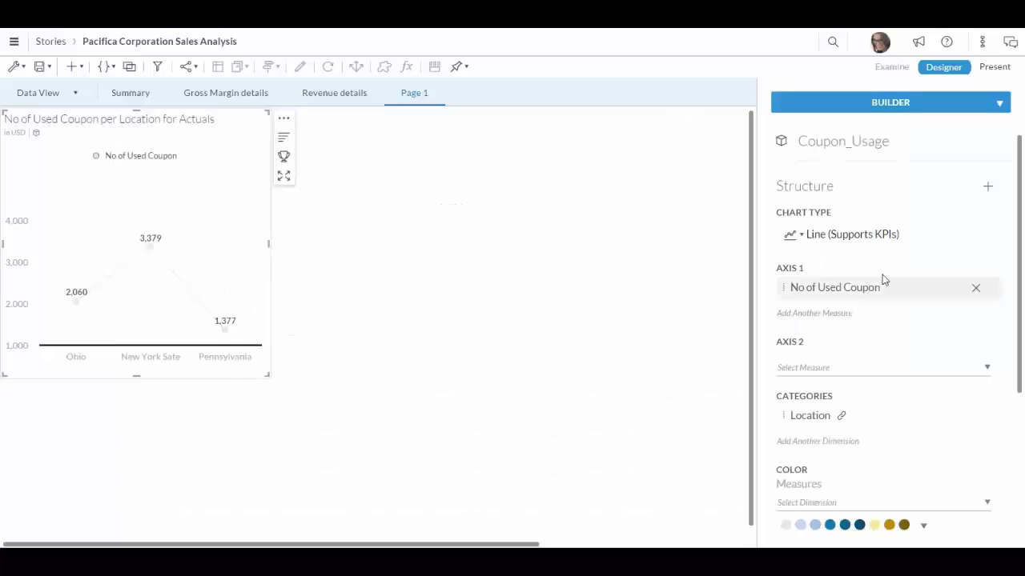
# - Replace No of Used Coupon with Discount % and add Coupon Type as a dimension
pyautogui.click(988, 191)
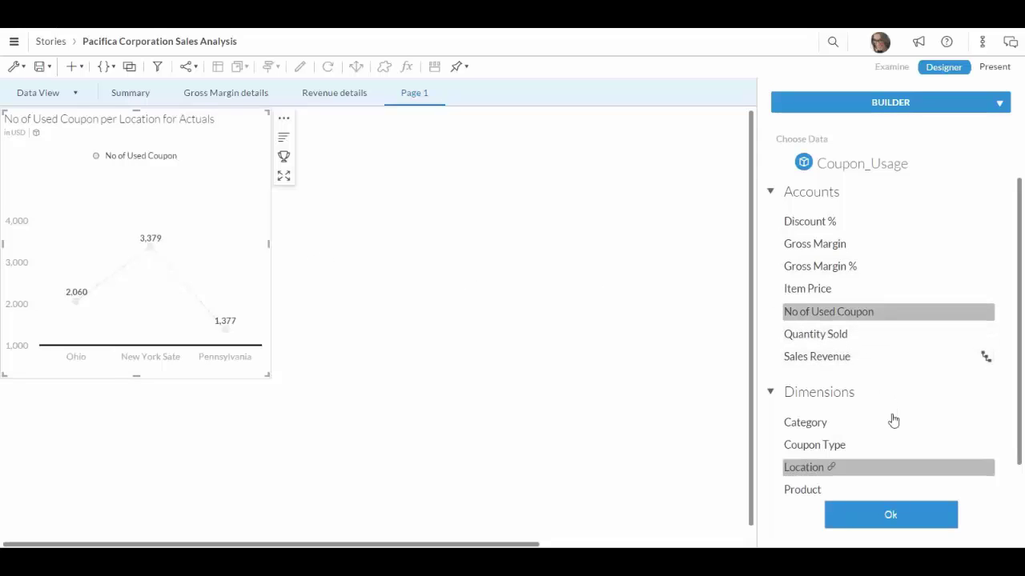
pyautogui.click(826, 224)
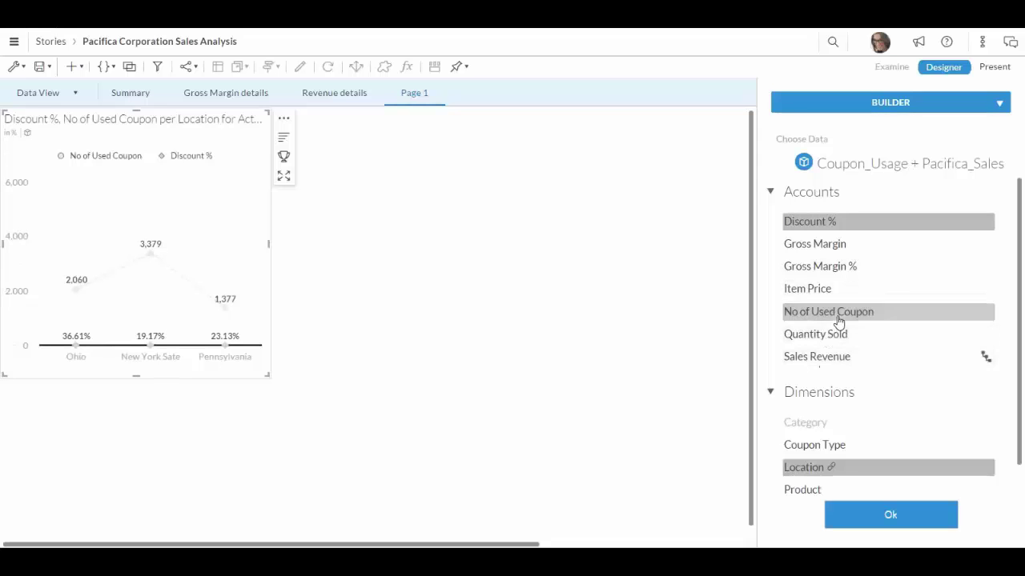
pyautogui.click(838, 319)
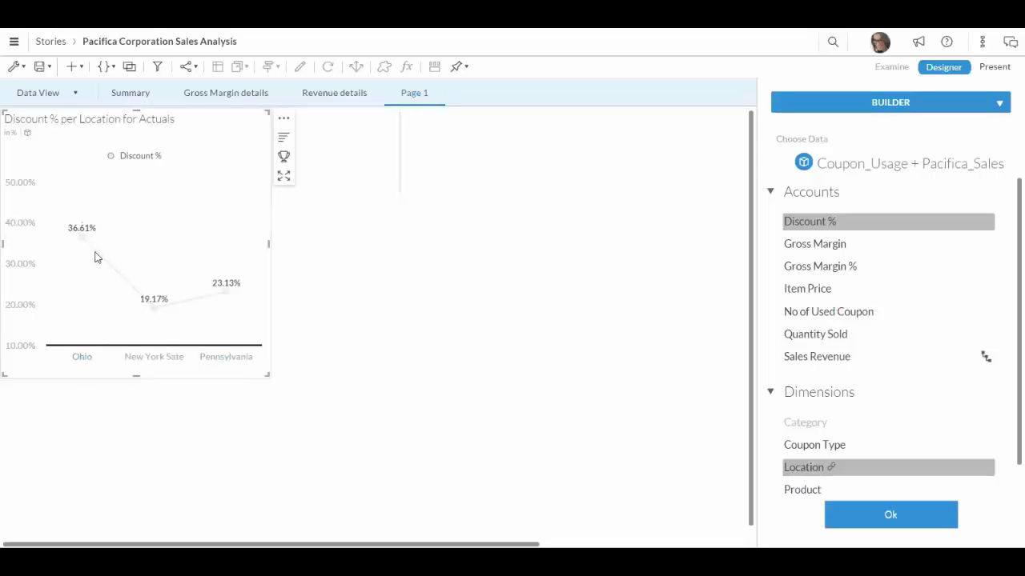
pyautogui.moveTo(72, 239)
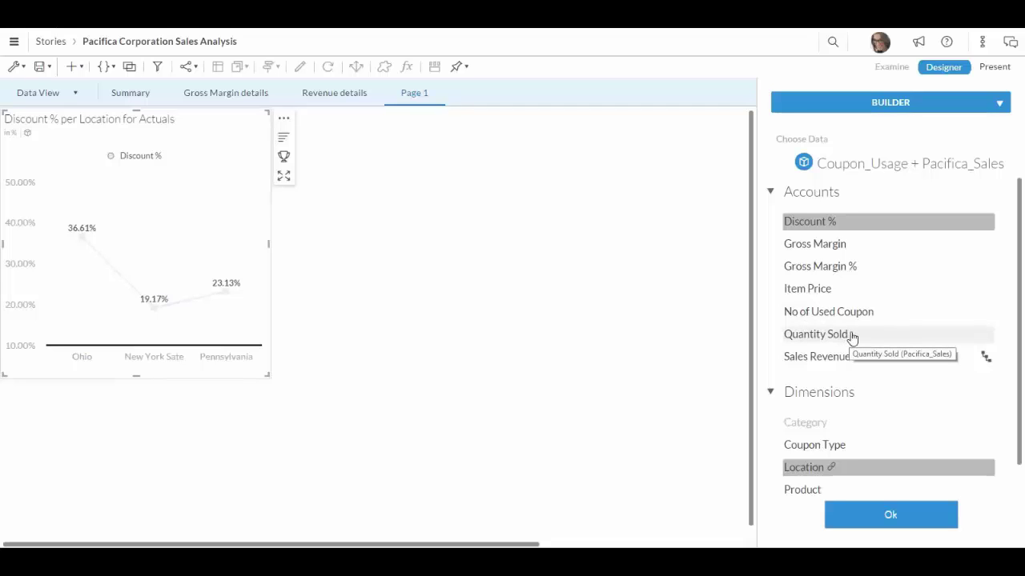
pyautogui.click(846, 451)
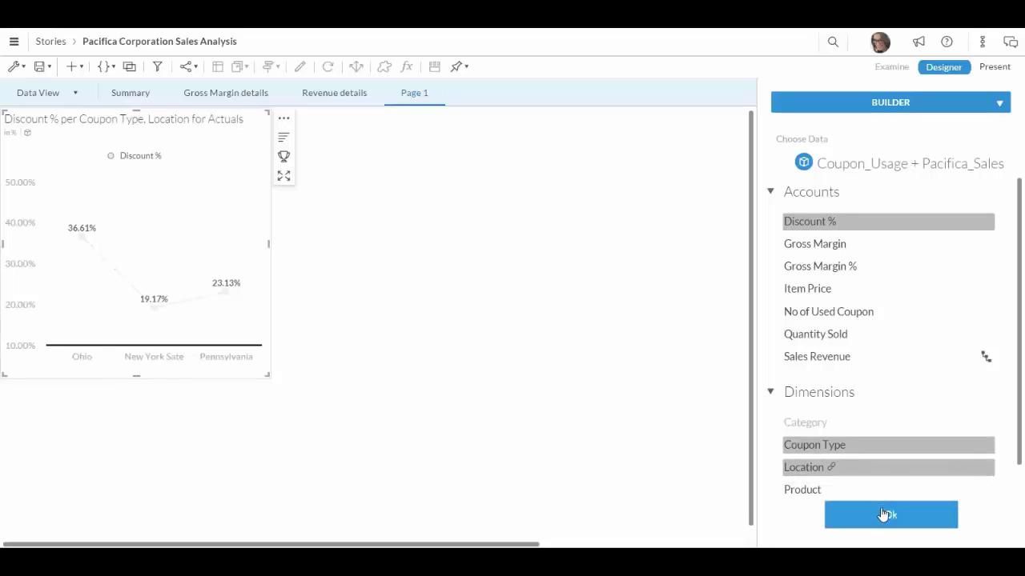
# - Plot No of Used Coupon by Coupon Type and Location, dropping and re-adding Location
pyautogui.click(840, 469)
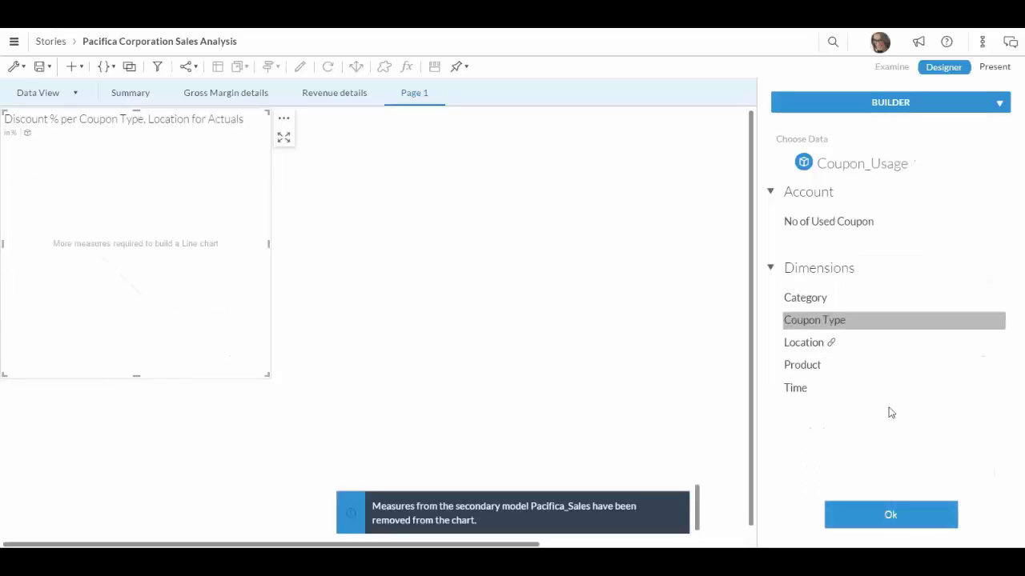
pyautogui.click(832, 231)
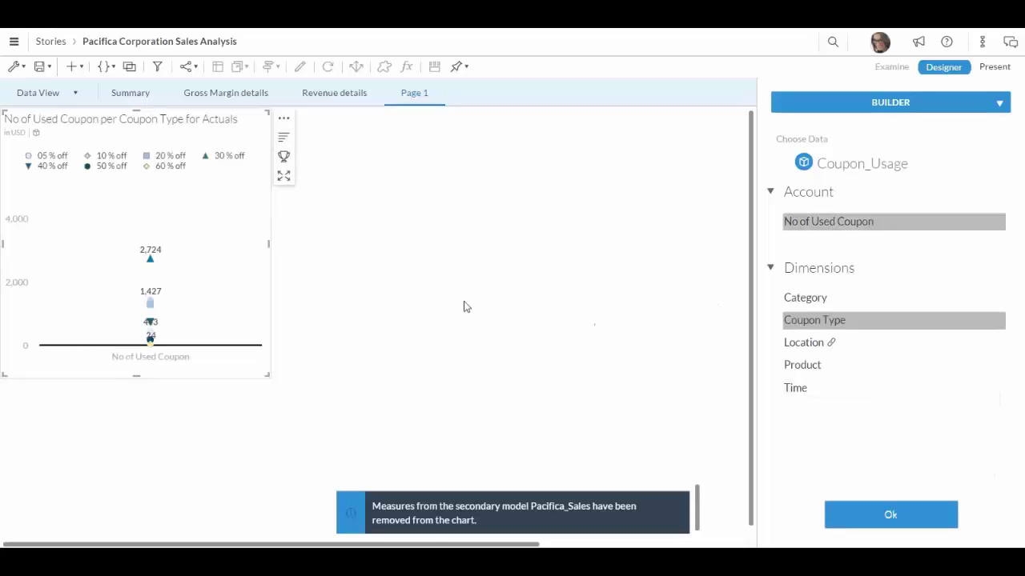
pyautogui.click(821, 343)
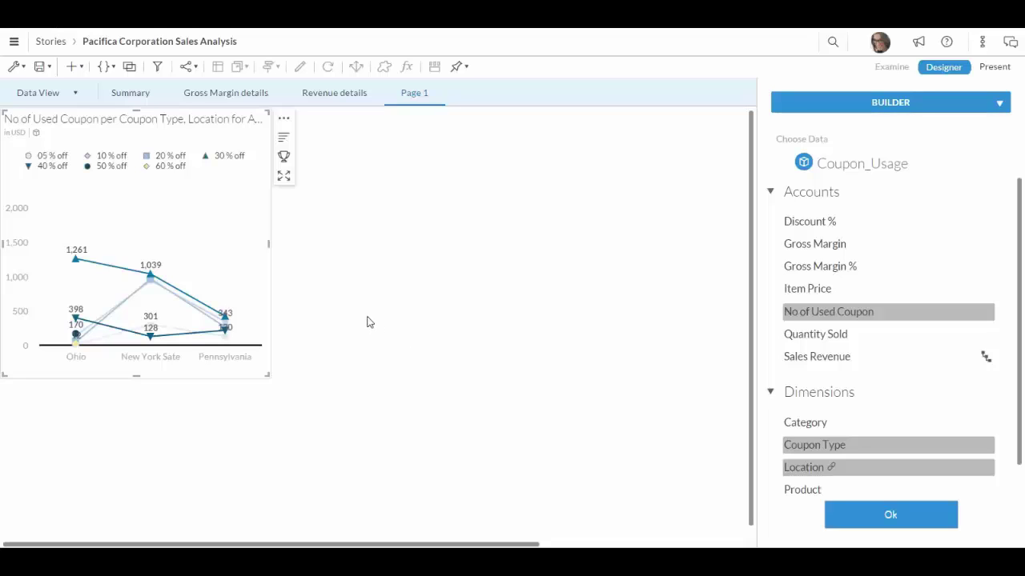
# - Start a new discussion on the Pacifica Corporation Sales Analysis story
pyautogui.click(189, 66)
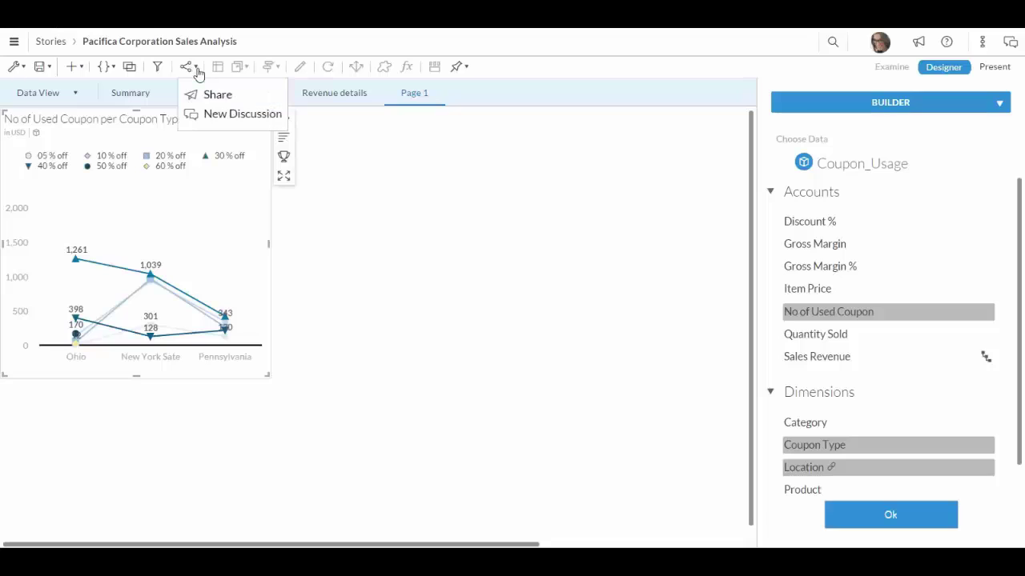
pyautogui.click(228, 117)
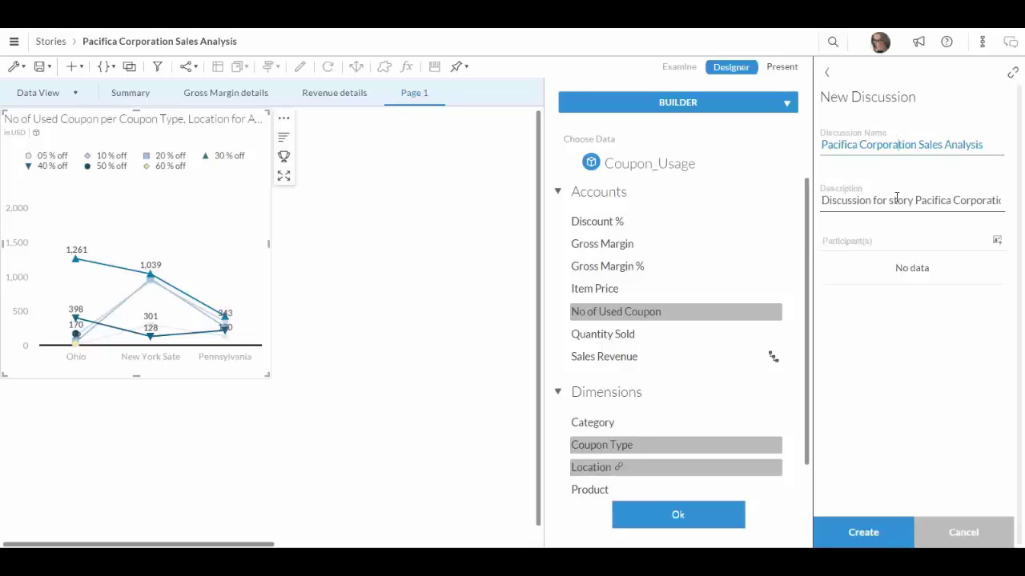
pyautogui.click(896, 198)
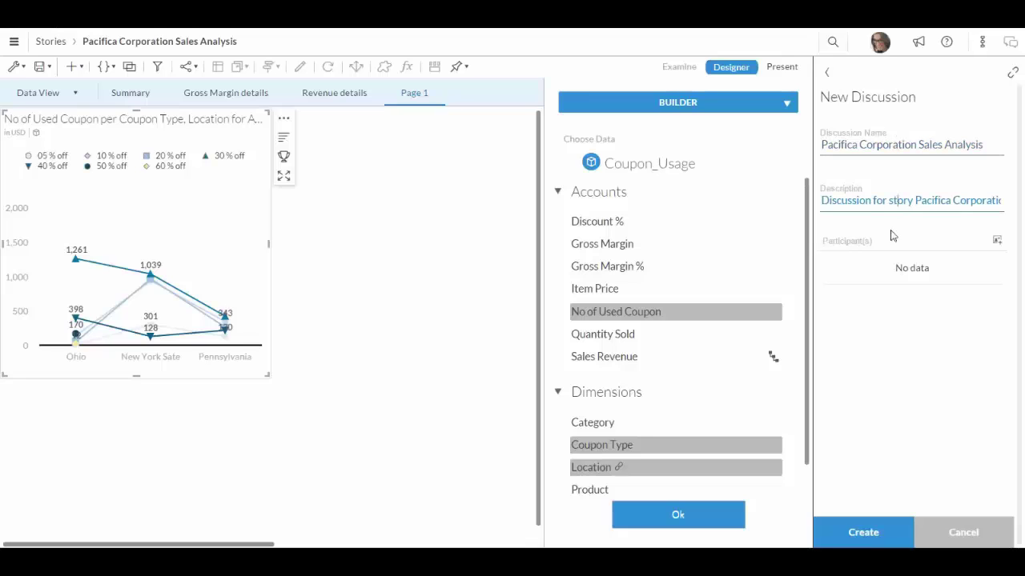
# - Invite the Ohio manager, create the discussion, and close its panel
pyautogui.click(1000, 244)
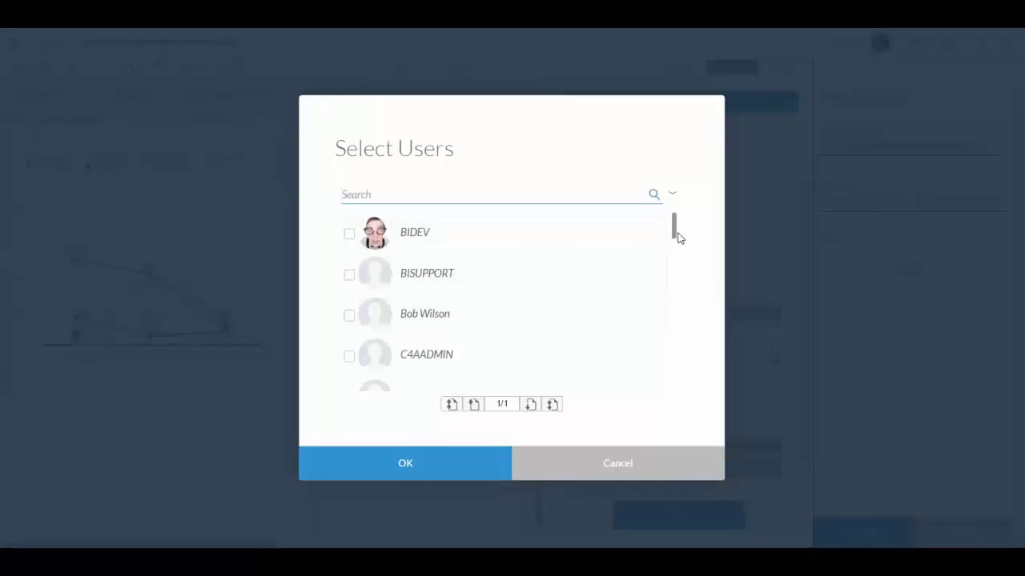
pyautogui.moveTo(675, 236); pyautogui.dragTo(680, 330)
pyautogui.click(349, 331)
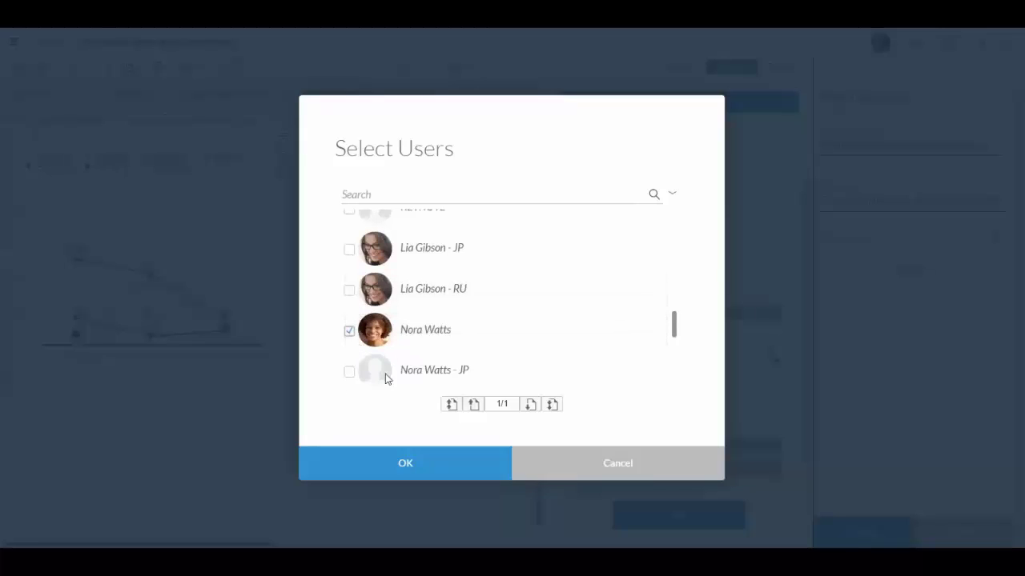
pyautogui.click(438, 475)
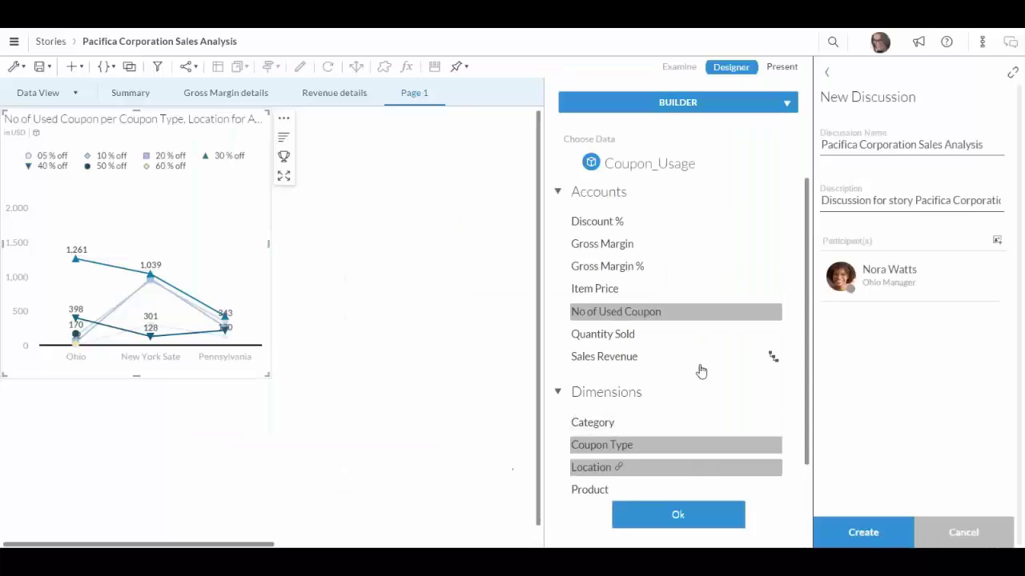
pyautogui.click(863, 534)
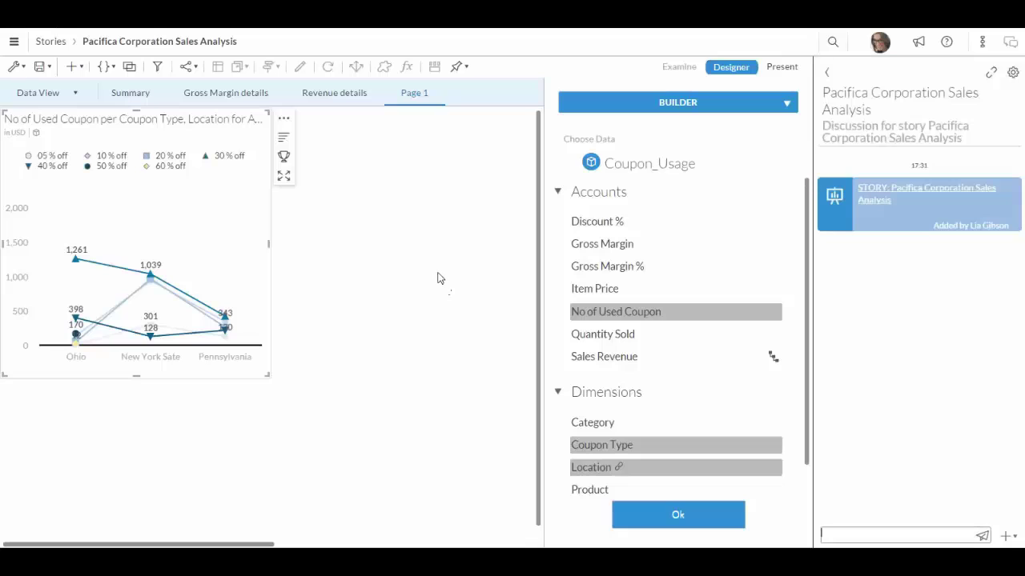
pyautogui.click(1007, 43)
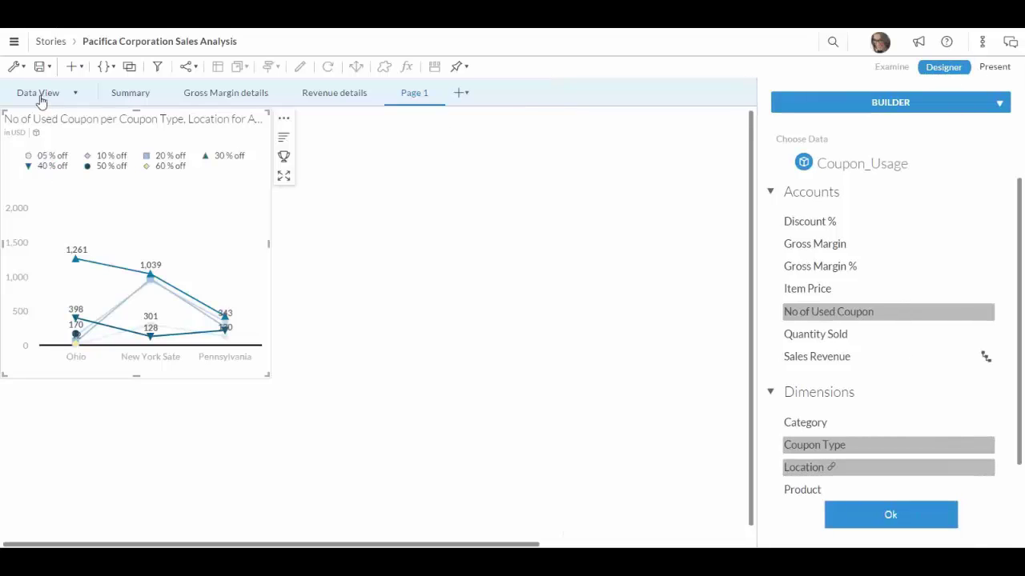
# - Explore the Pacifica Sales model as Quantity Sold broken down by Location and Product
pyautogui.click(41, 95)
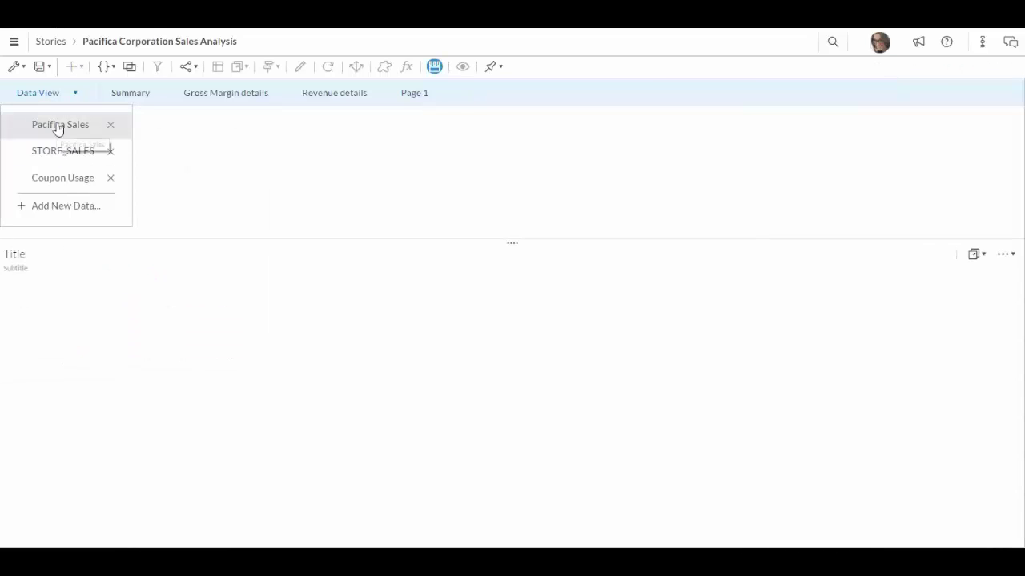
pyautogui.click(58, 127)
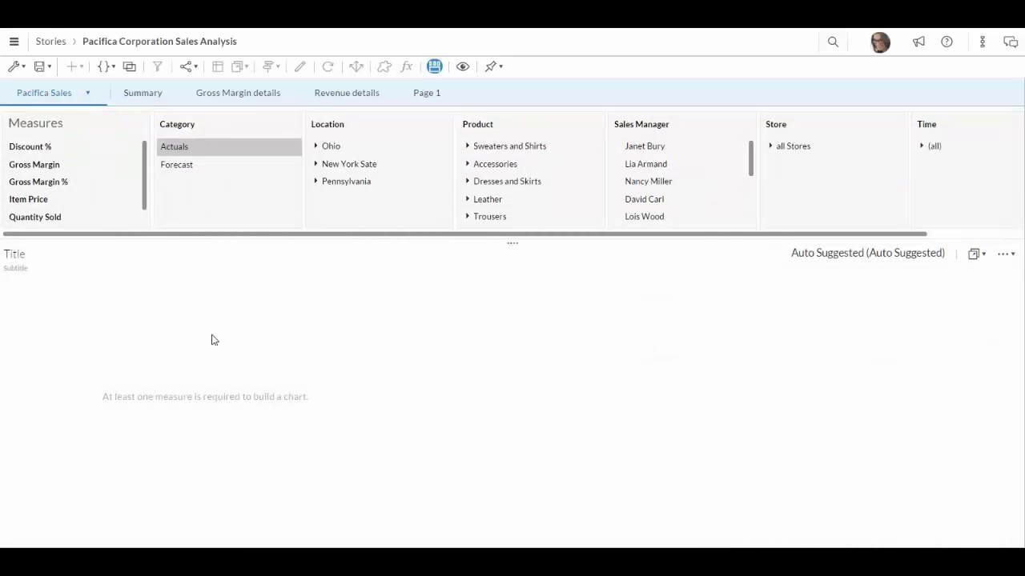
pyautogui.click(46, 222)
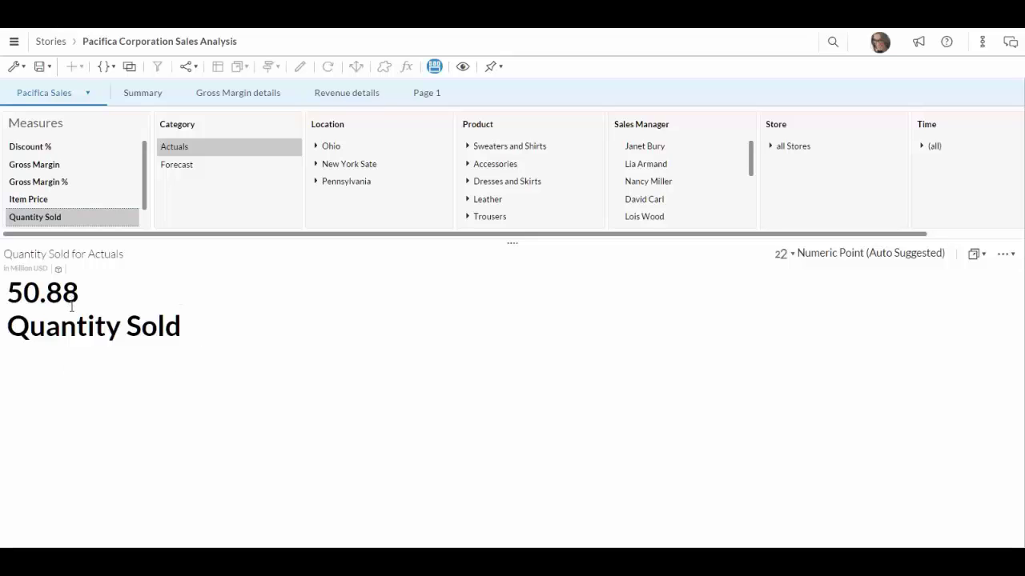
pyautogui.click(327, 128)
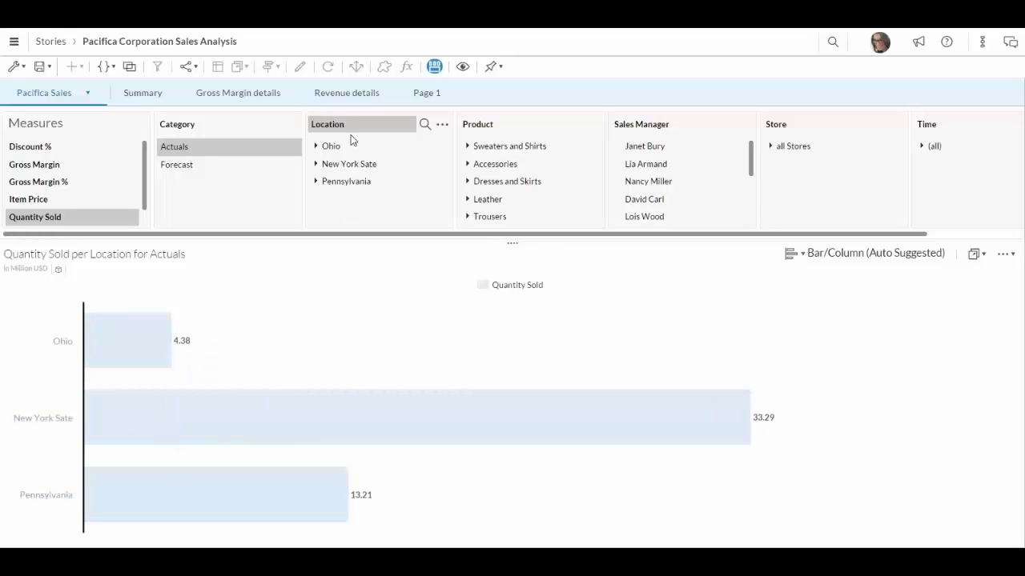
pyautogui.click(488, 126)
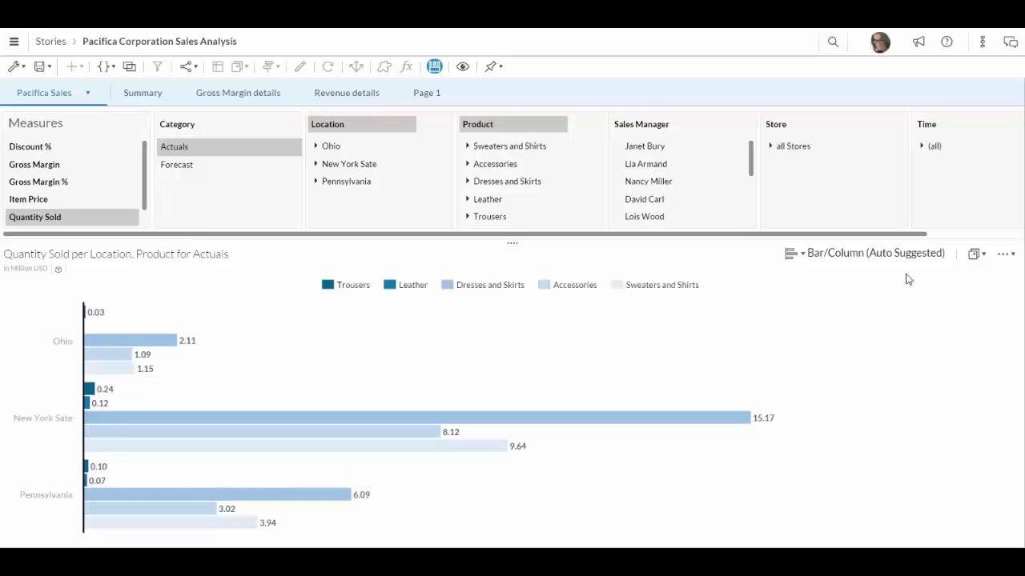
# - Switch the chart to a Heat Map, then open and dismiss the copy options
pyautogui.click(797, 255)
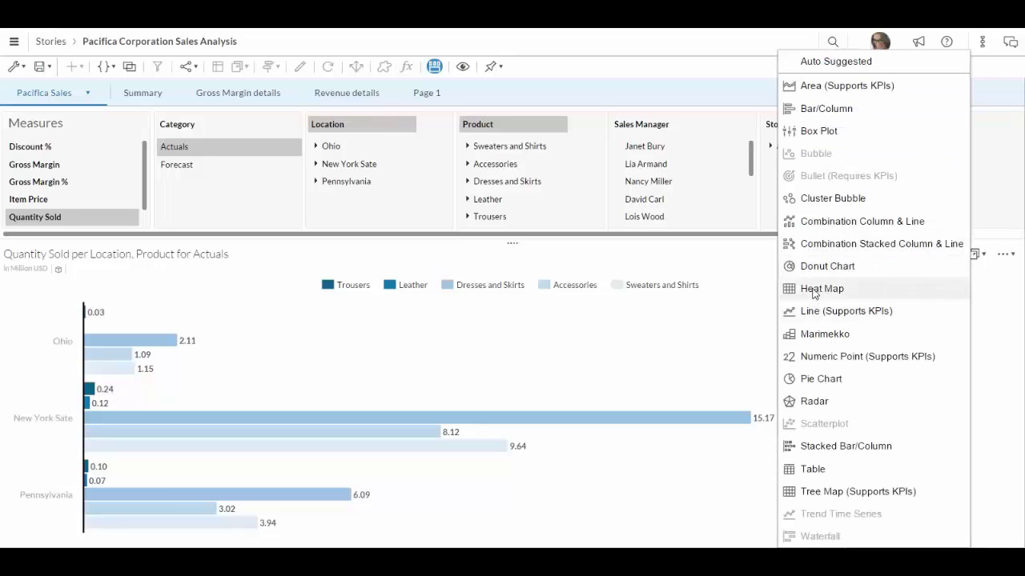
pyautogui.click(813, 289)
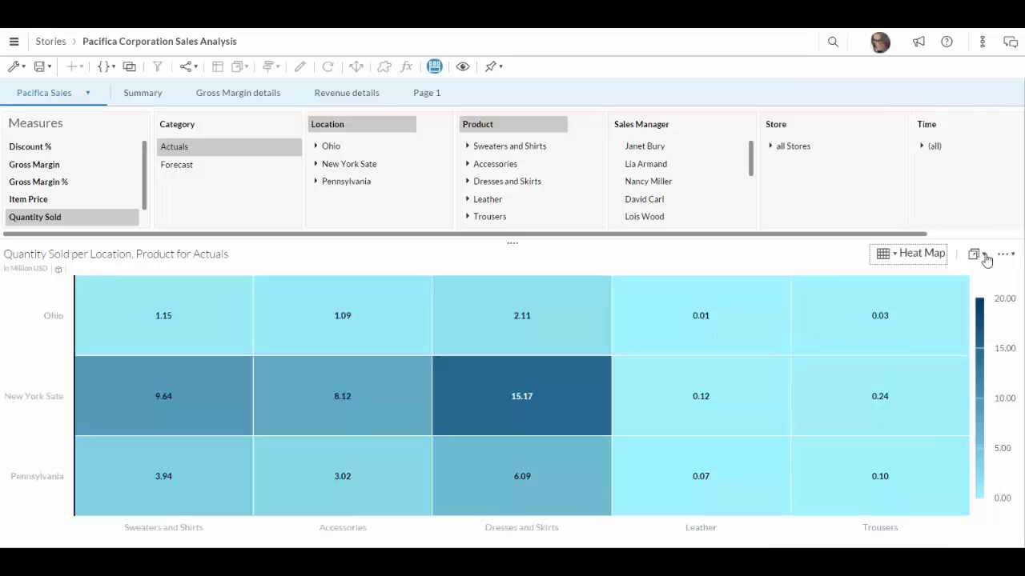
pyautogui.click(984, 256)
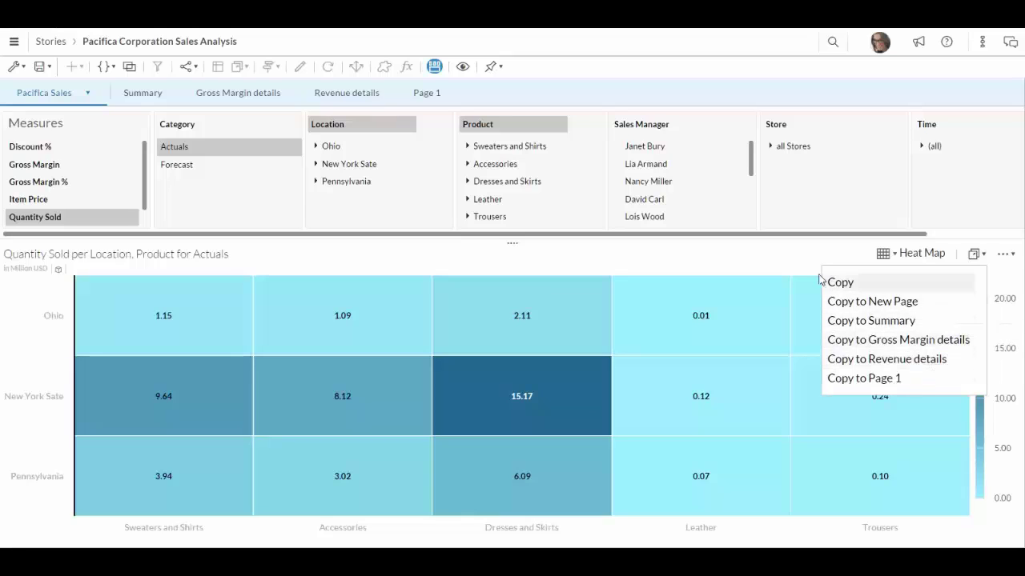
pyautogui.click(780, 273)
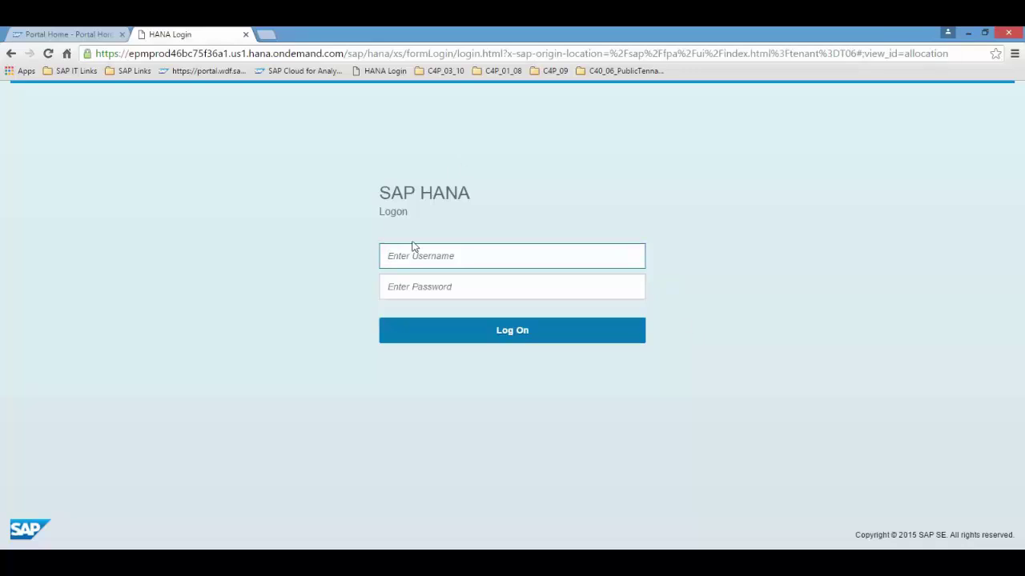
# - Enter the username and start typing the password on the SAP HANA logon form
pyautogui.write('U')
pyautogui.write('000_30')
pyautogui.press('Tab')
pyautogui.write('W')
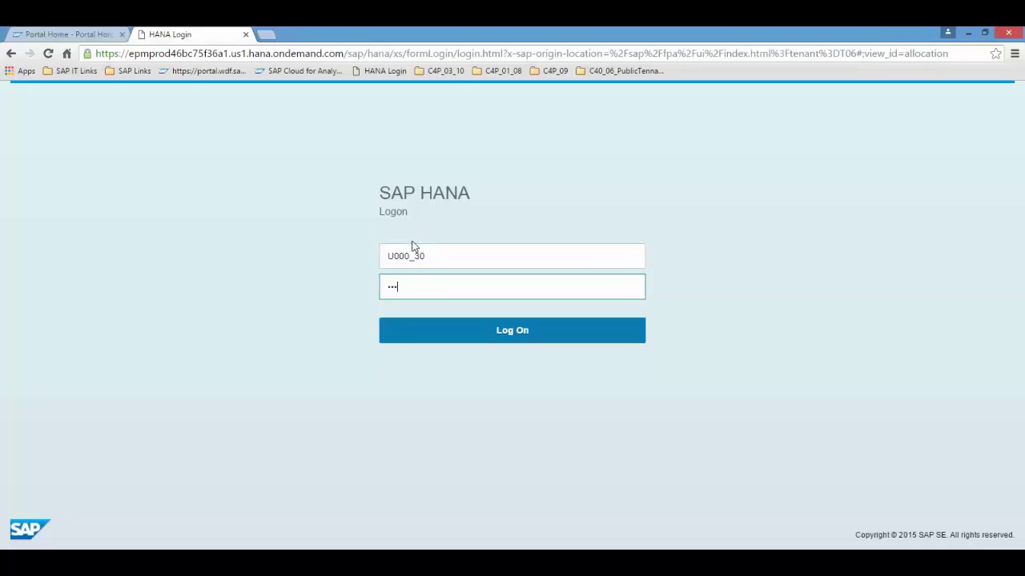
pyautogui.write('••')
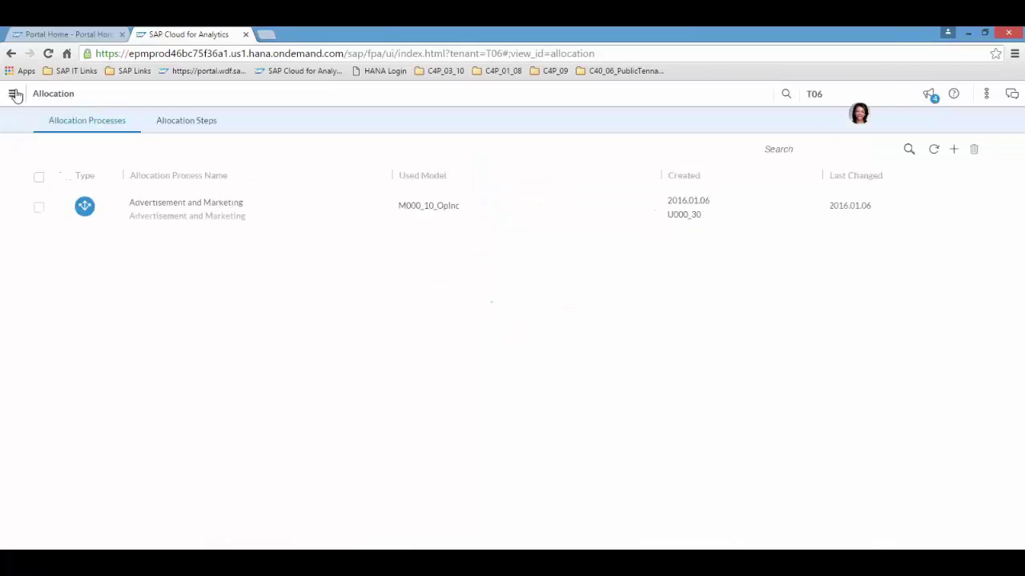
# - In Allocation Processes, create 'Allocation' with description Allocation on model M000_10_OpInc
pyautogui.click(15, 94)
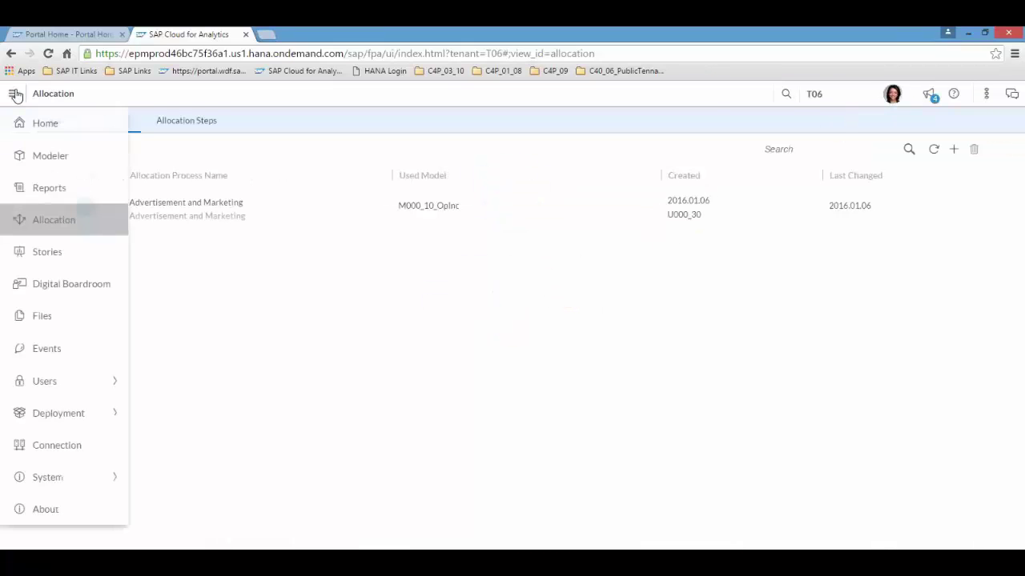
pyautogui.click(49, 228)
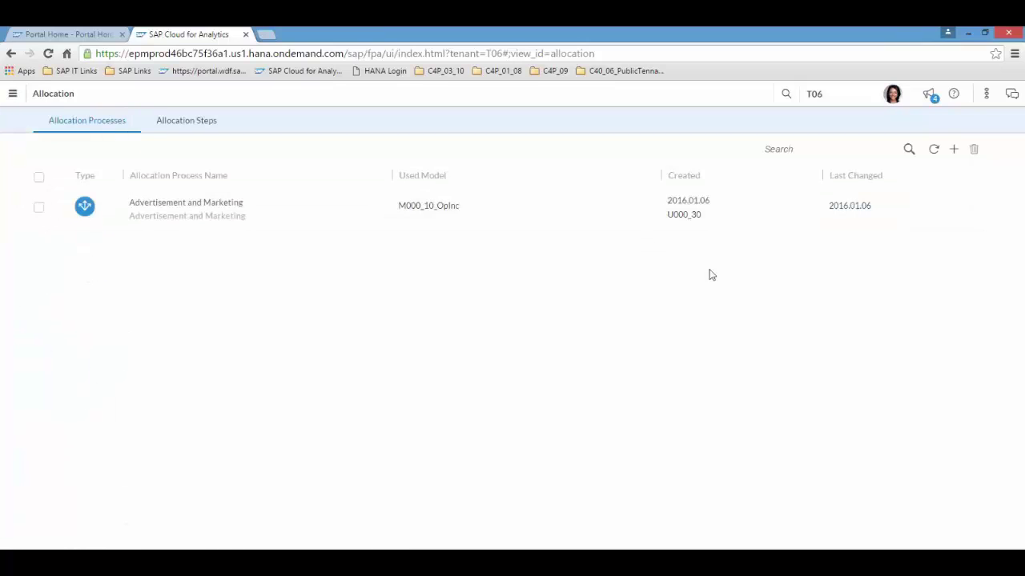
pyautogui.click(954, 151)
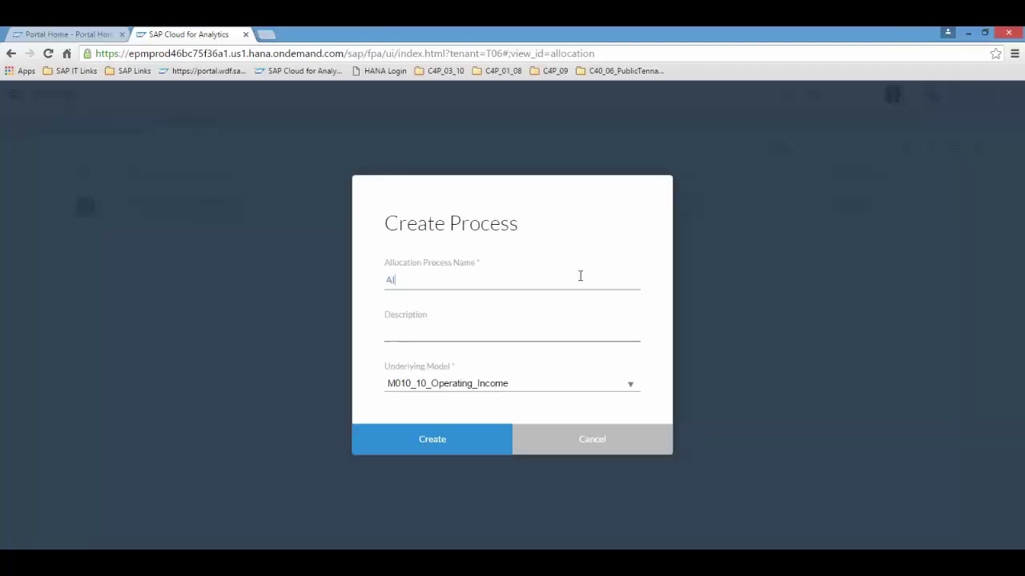
pyautogui.click(430, 335)
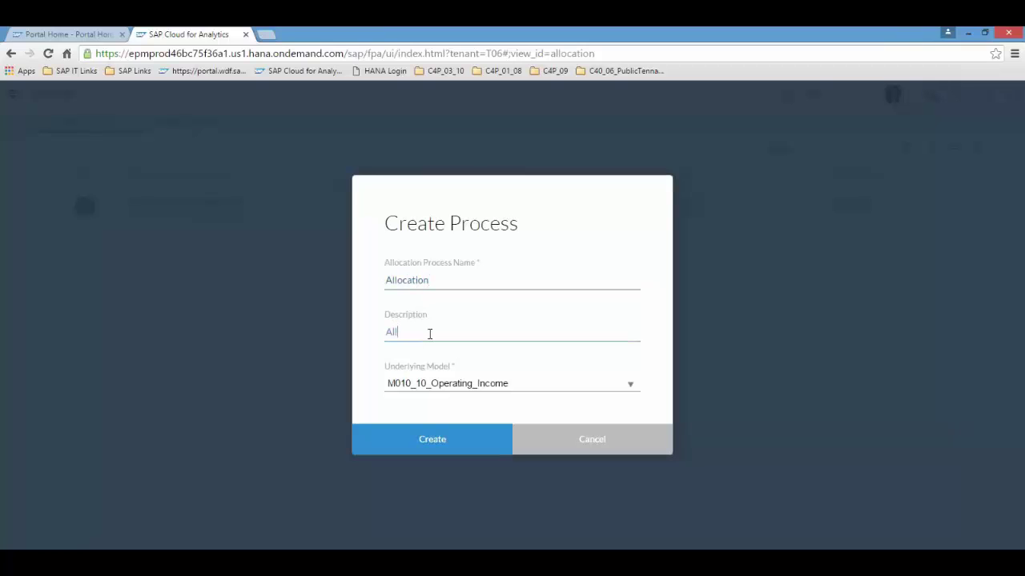
pyautogui.click(630, 386)
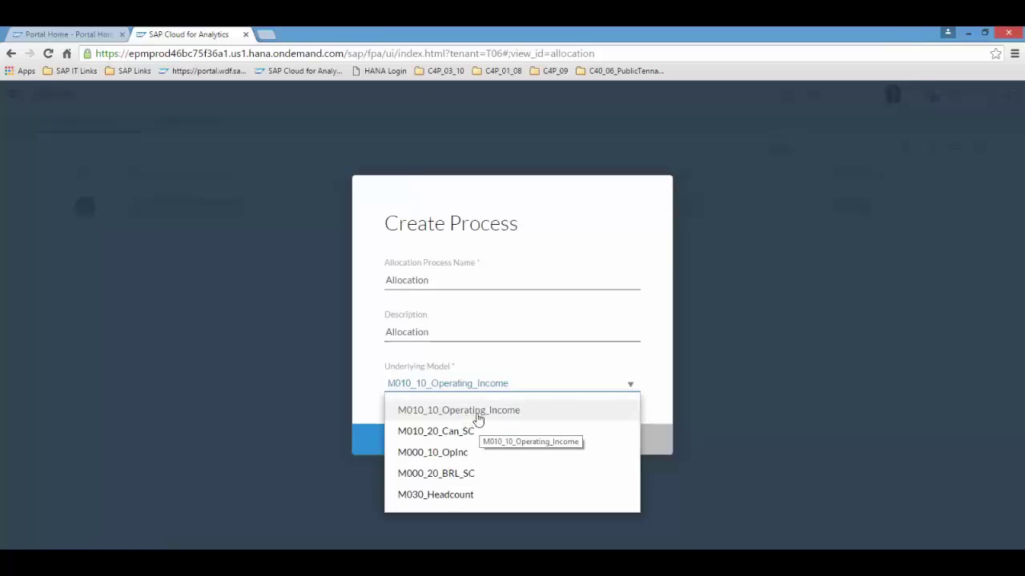
pyautogui.click(457, 452)
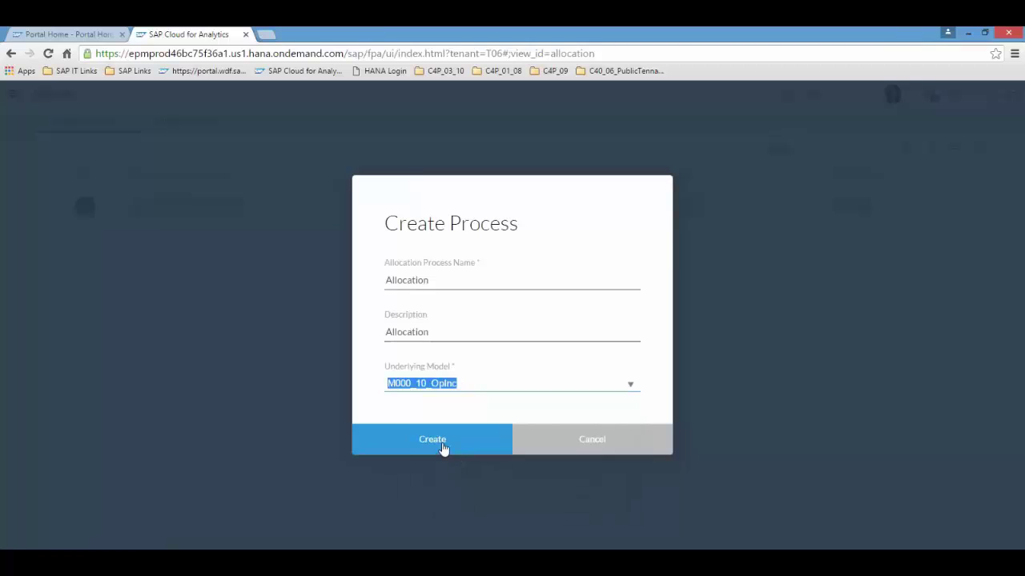
pyautogui.click(442, 448)
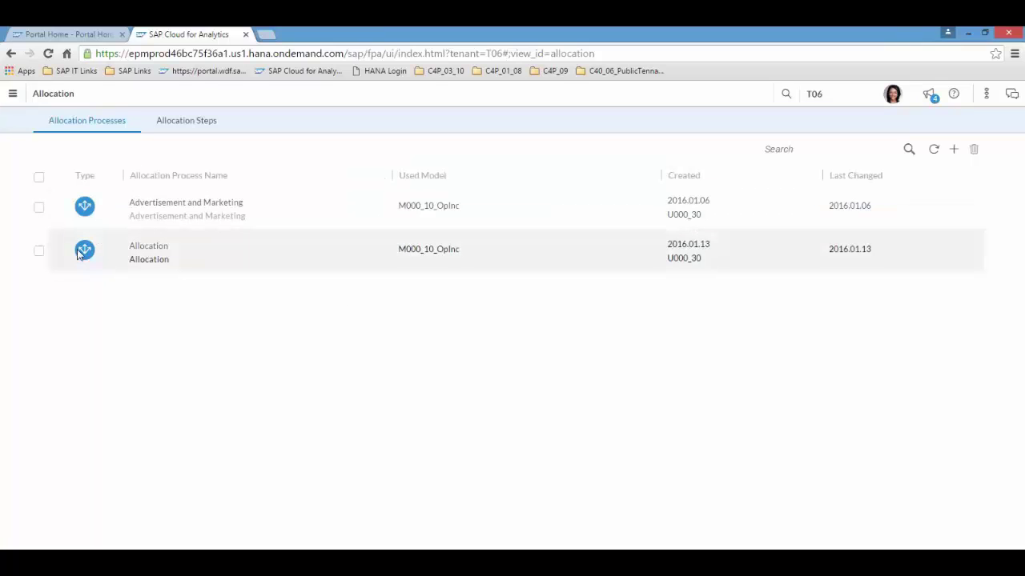
# - In the Allocation process, begin a new step named and described 'Marketing'
pyautogui.click(139, 256)
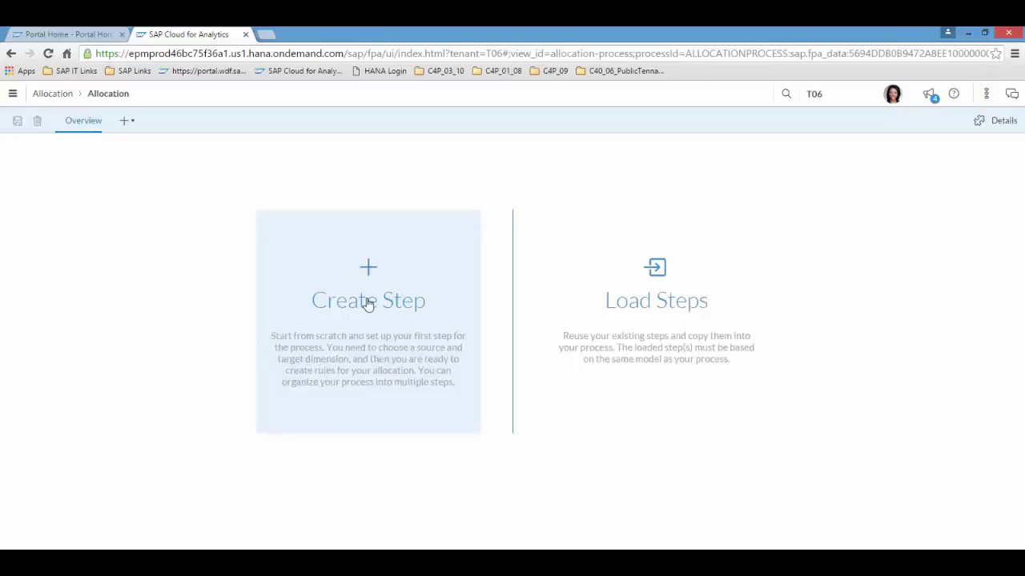
pyautogui.click(368, 303)
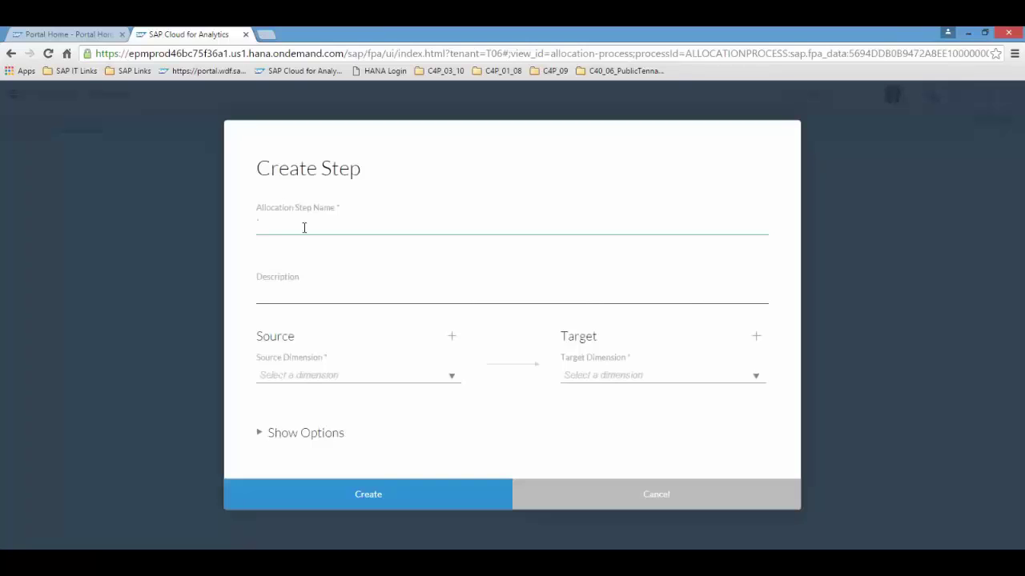
pyautogui.write('Mar')
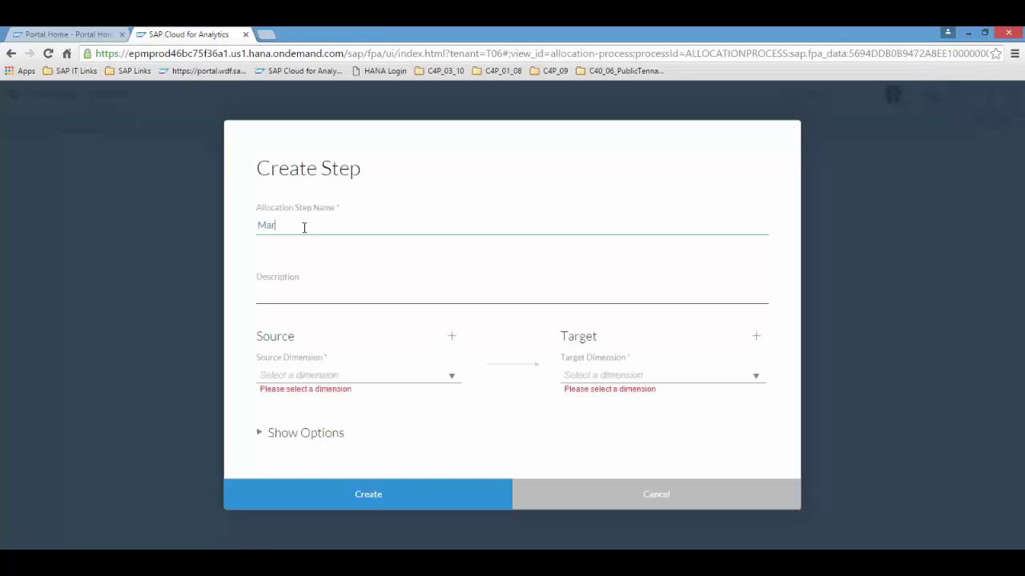
pyautogui.write('keting')
pyautogui.click(279, 297)
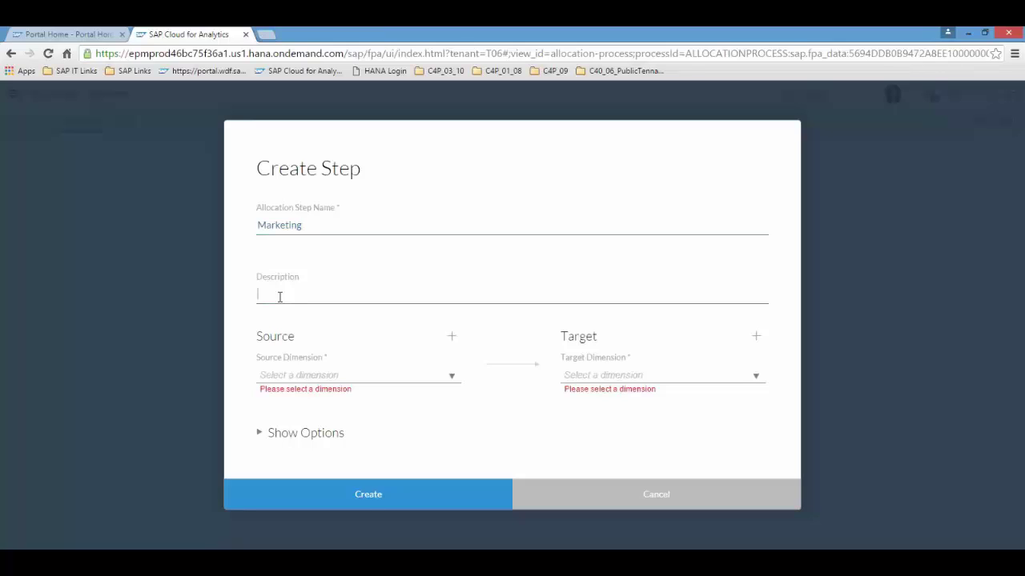
pyautogui.write('Marketing')
# - Set both source and target dimension of the step to M000_10_PrdGrps
pyautogui.click(337, 380)
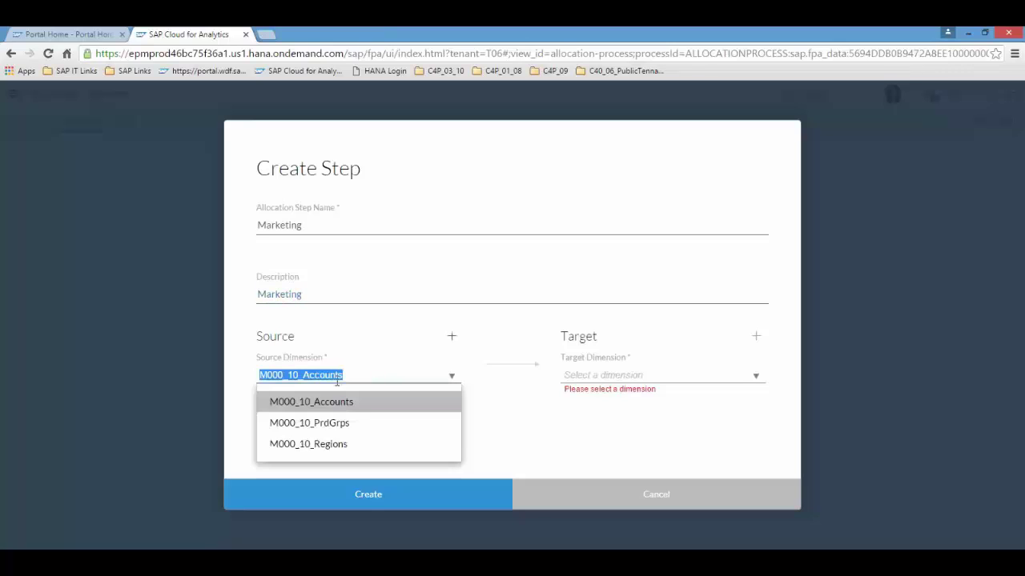
pyautogui.click(337, 426)
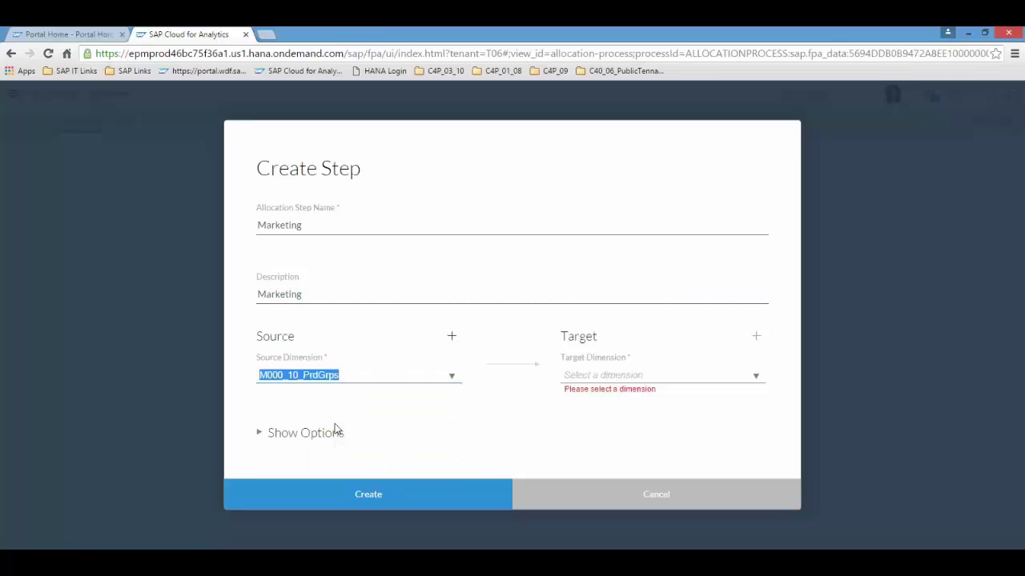
pyautogui.click(687, 374)
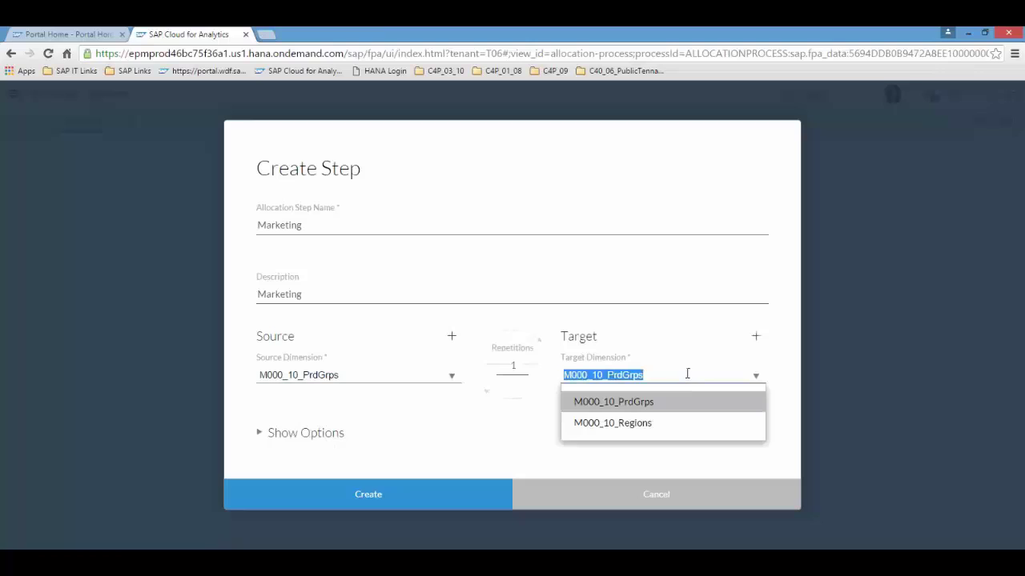
pyautogui.click(614, 405)
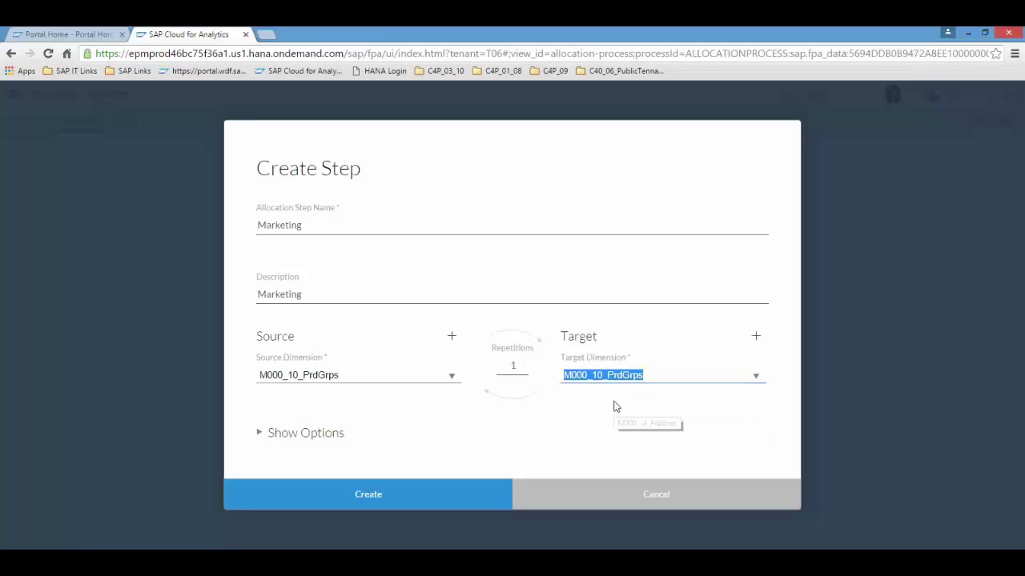
# - Under Show Options, choose M000_10_Regions as the Marketing step's reference dimension
pyautogui.click(265, 433)
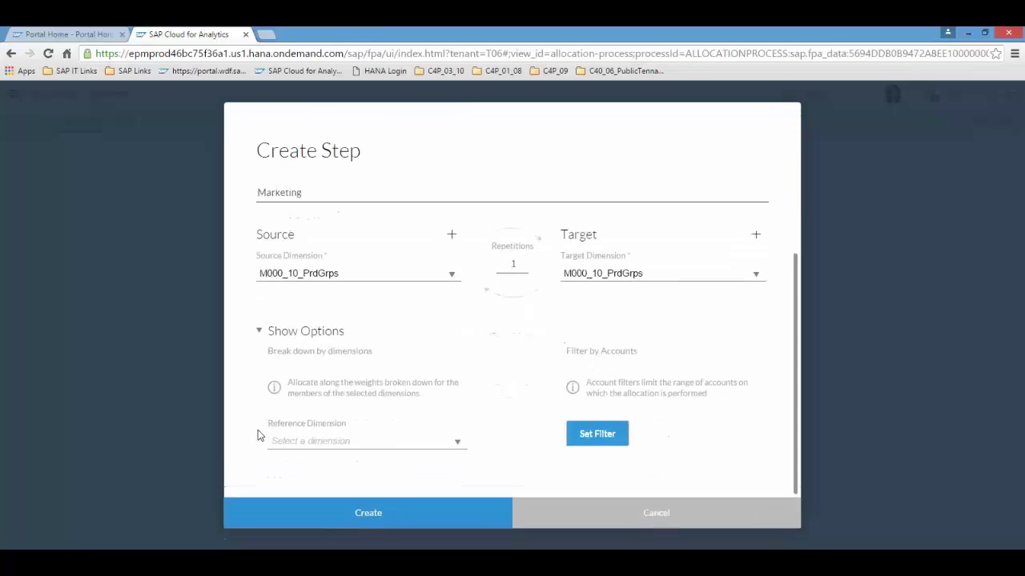
pyautogui.click(346, 442)
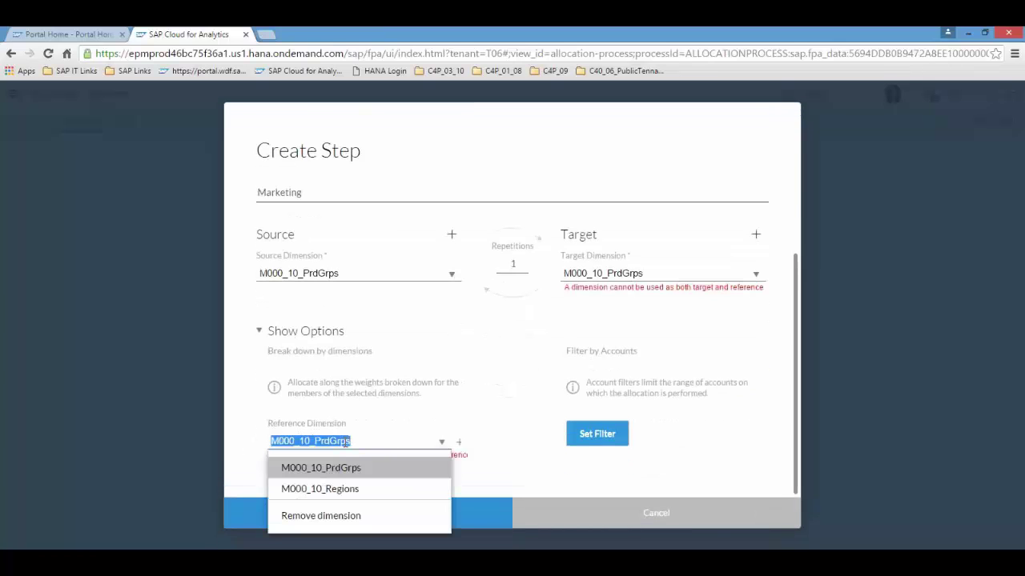
pyautogui.click(344, 489)
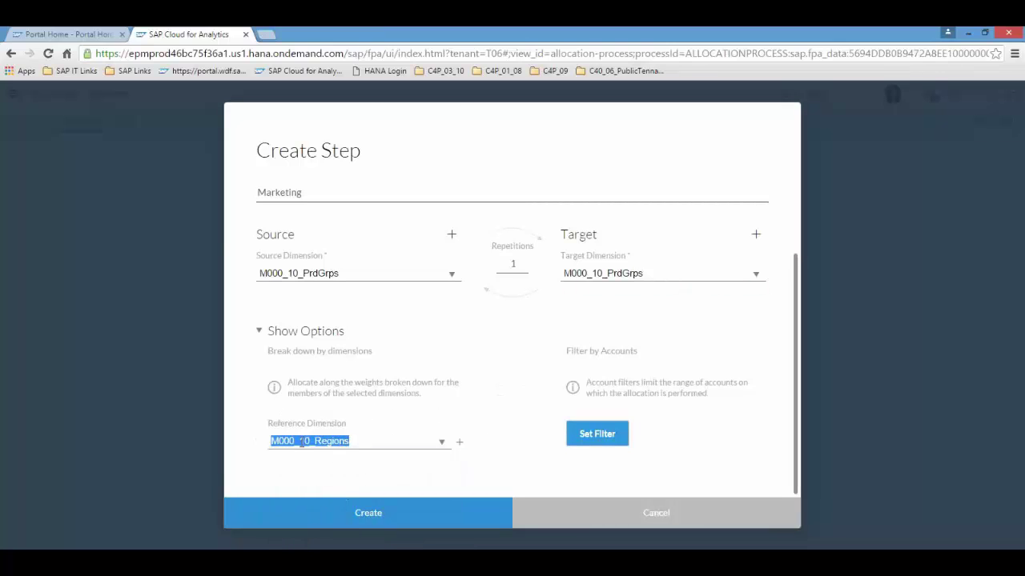
# - Restrict the account filter to Operating Expenses > Advertising & Marketing and create the step
pyautogui.click(610, 435)
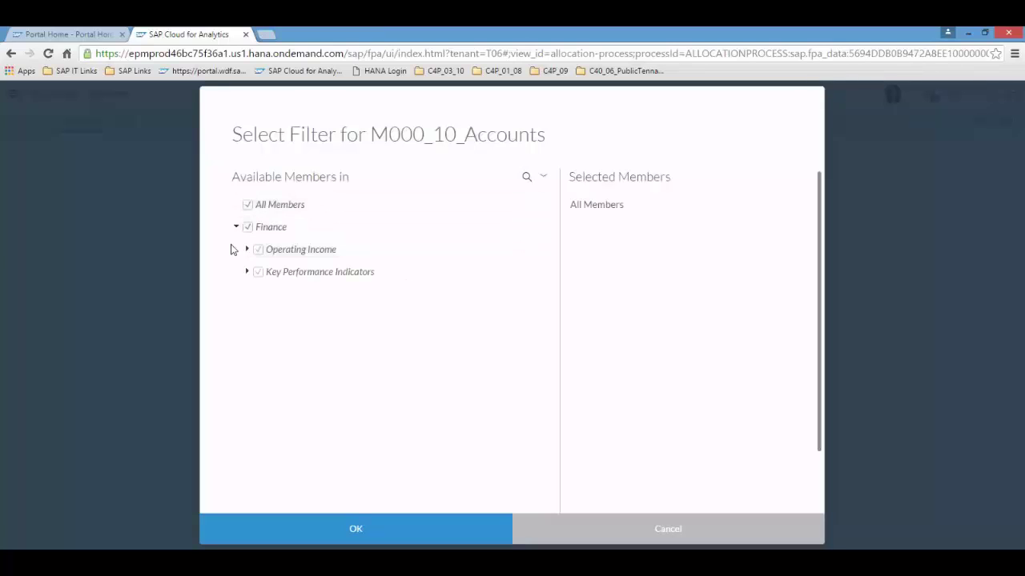
pyautogui.click(248, 228)
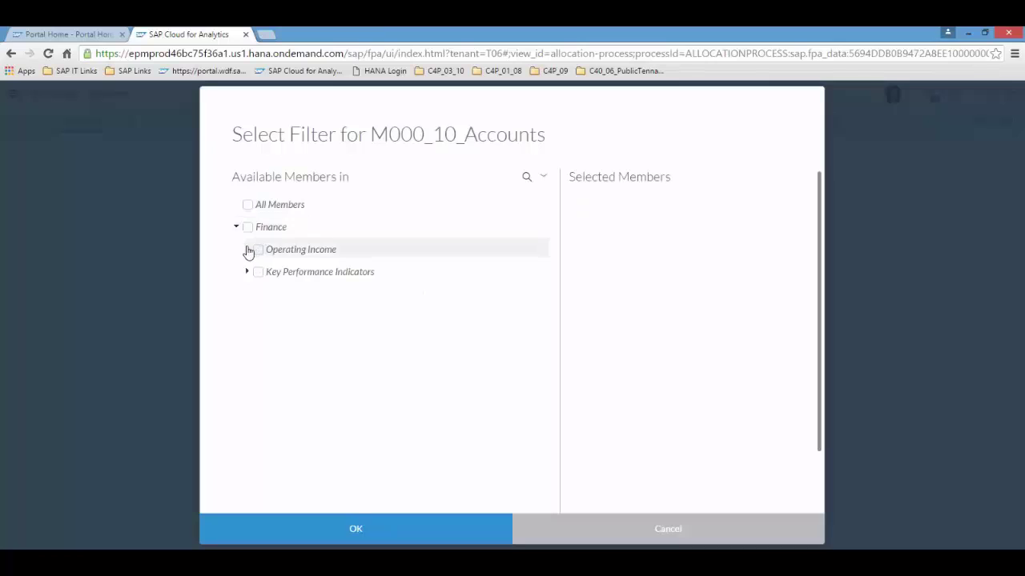
pyautogui.click(247, 249)
pyautogui.click(256, 294)
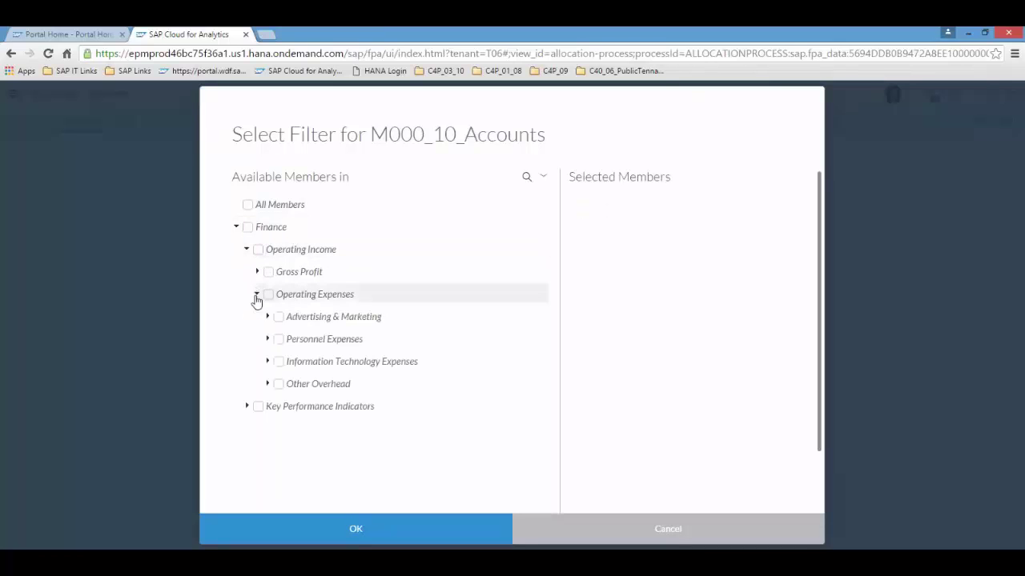
pyautogui.click(278, 323)
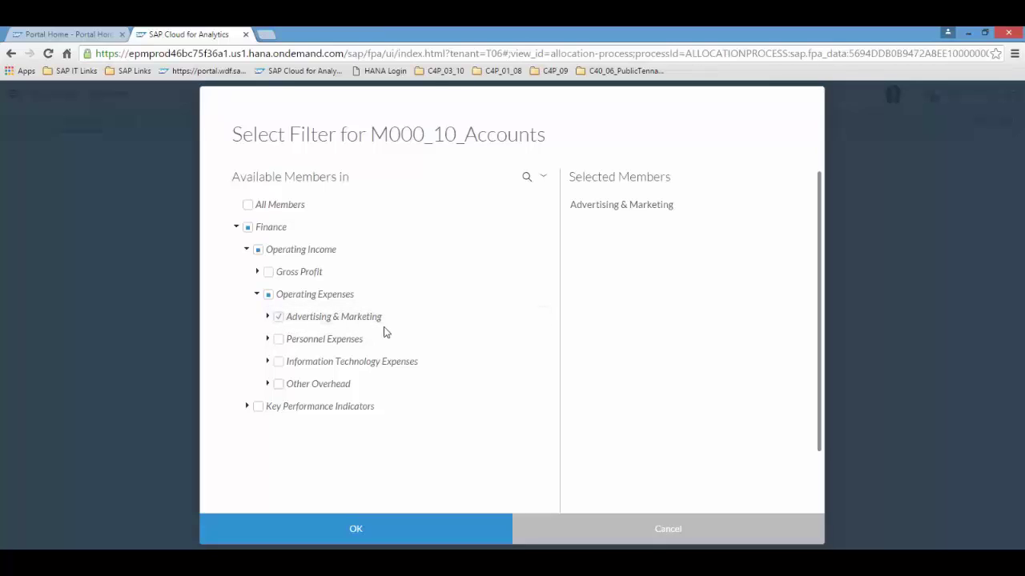
pyautogui.click(359, 530)
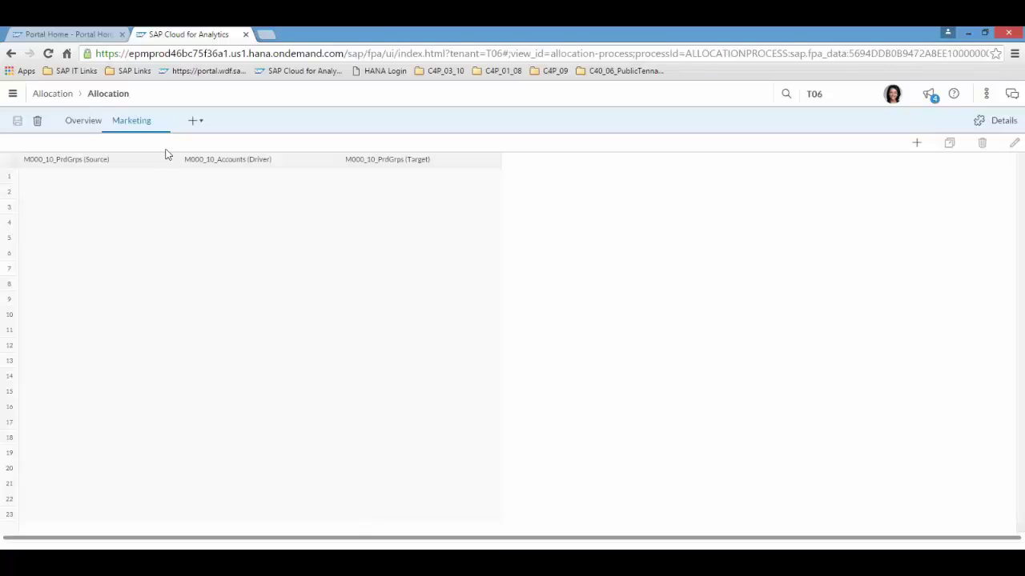
# - Create the first Marketing rule: source Unassigned, driver Gross Sales, target All Products
pyautogui.click(130, 177)
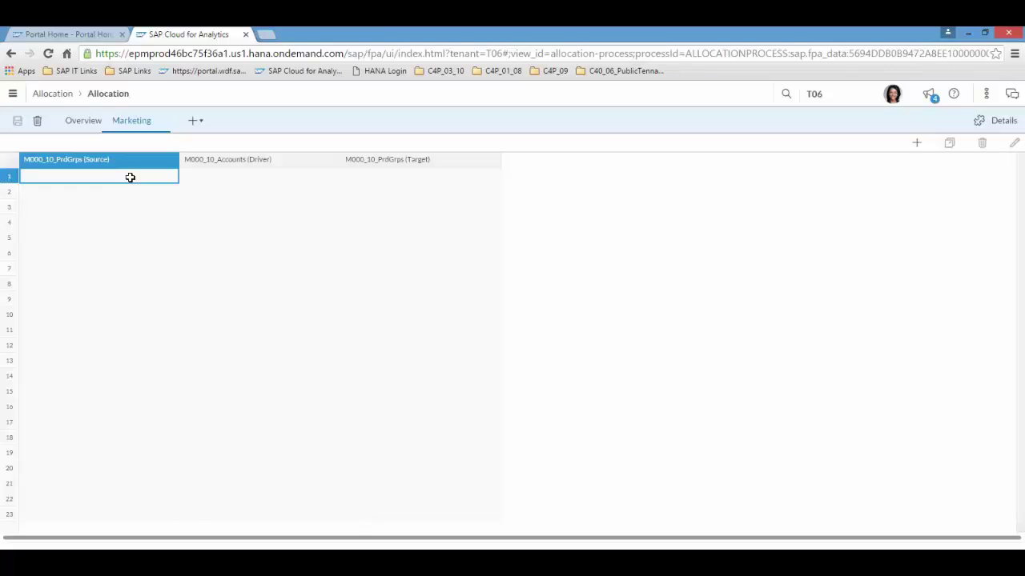
pyautogui.click(917, 145)
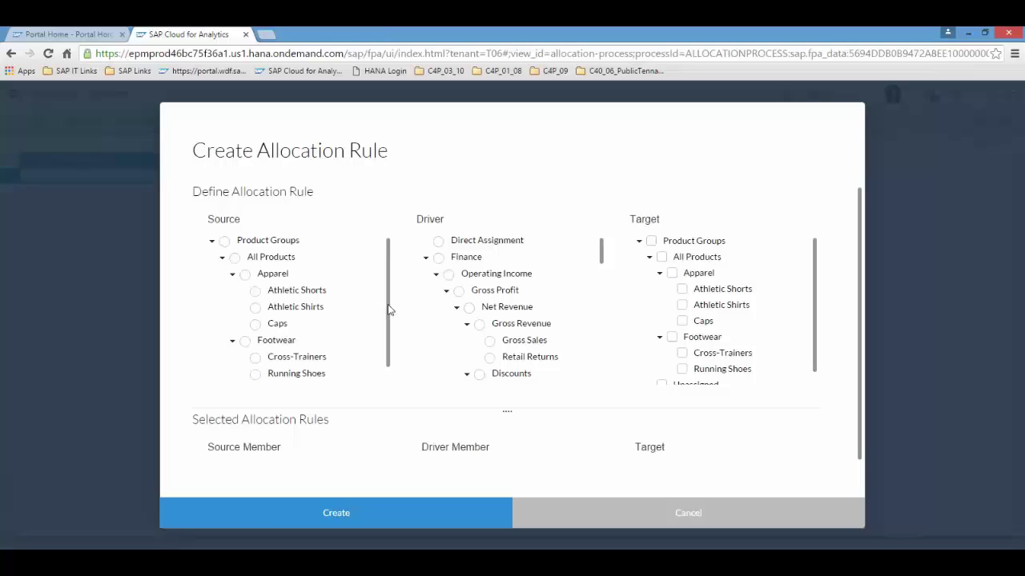
pyautogui.scroll(-1, 388, 318)
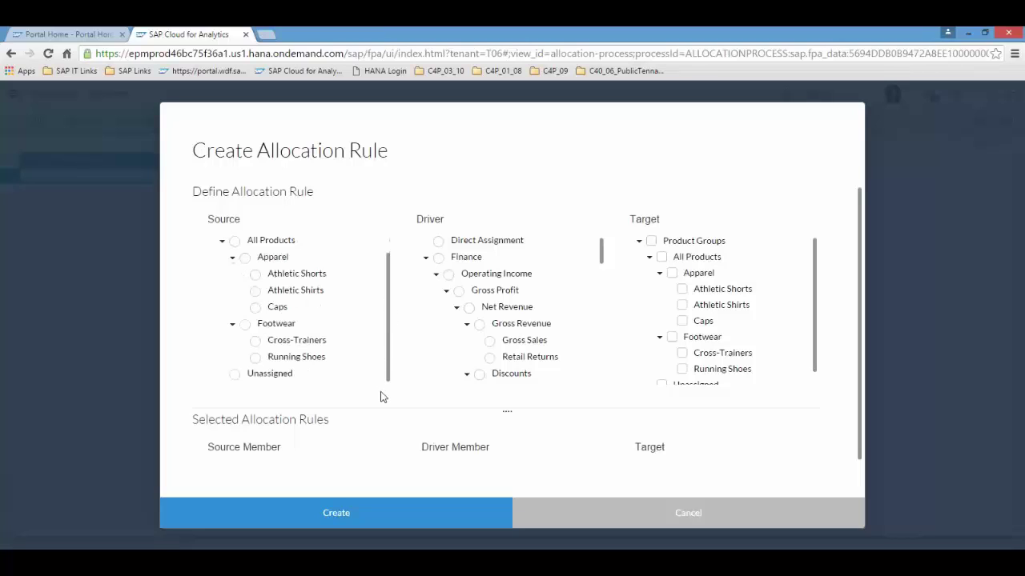
pyautogui.click(235, 375)
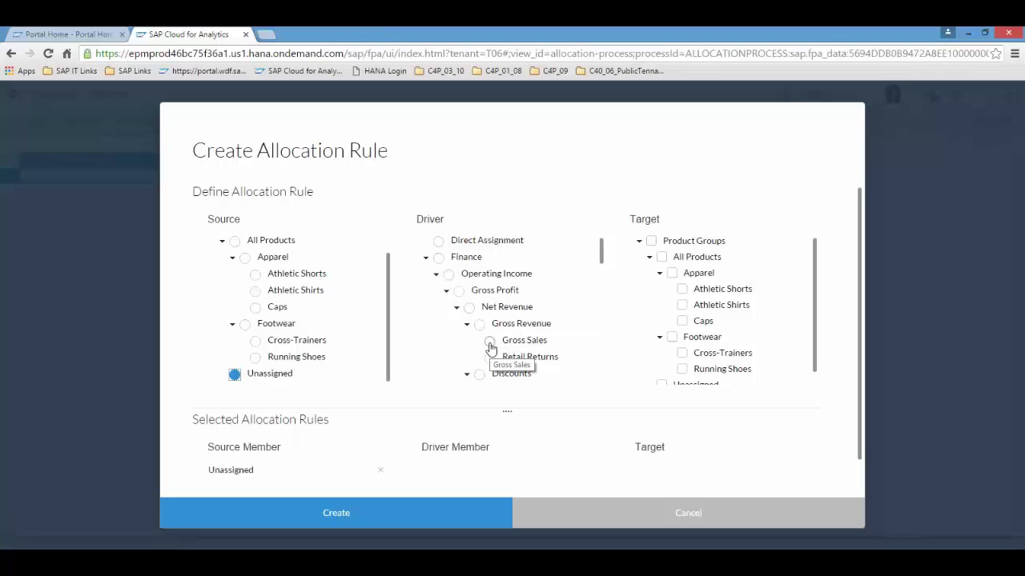
pyautogui.click(490, 341)
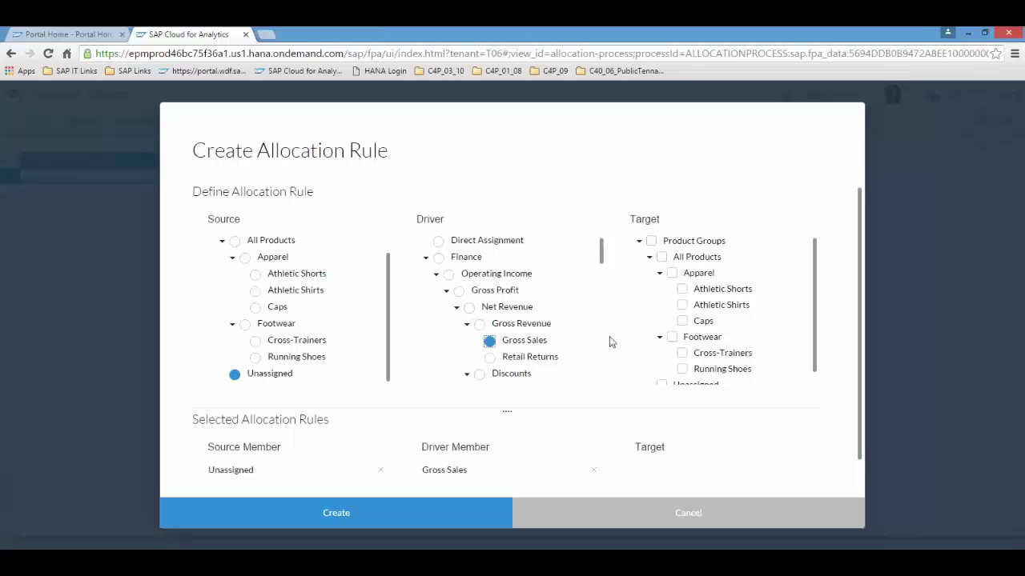
pyautogui.click(661, 257)
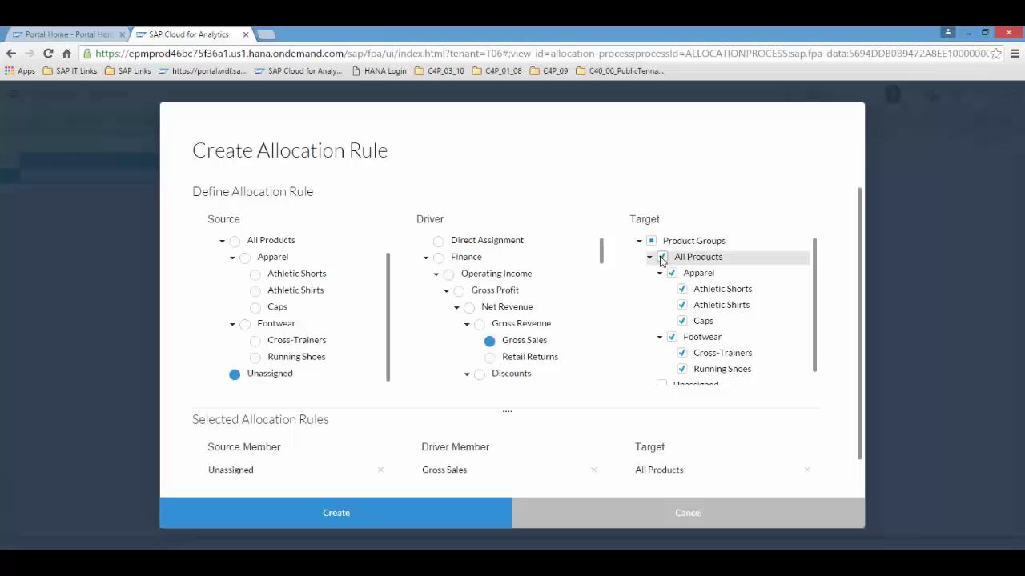
pyautogui.click(340, 519)
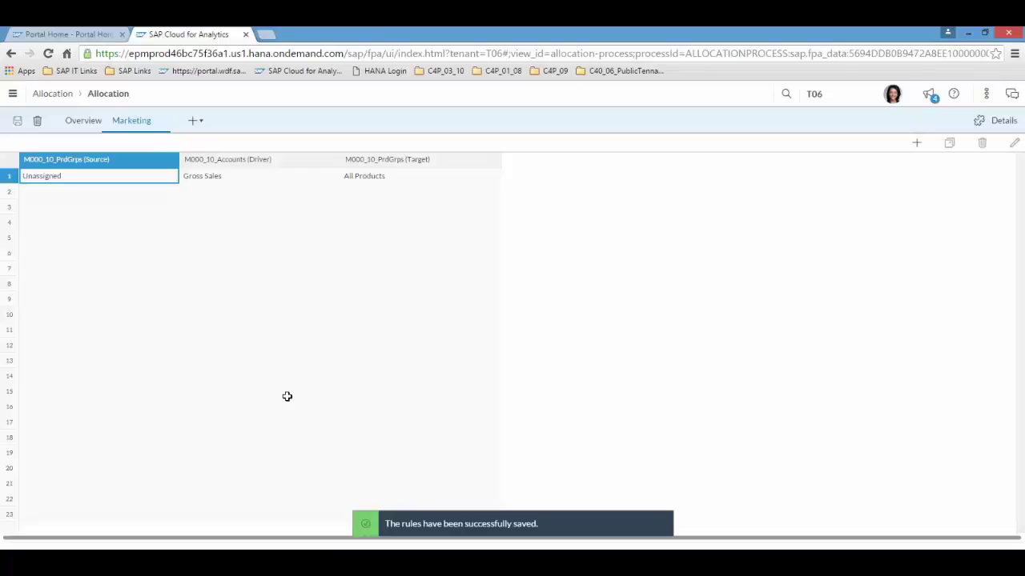
# - Open the R000_10 BestRun Adv&Mktg report from Public > F000 > Reports in the file library
pyautogui.click(12, 94)
pyautogui.click(38, 319)
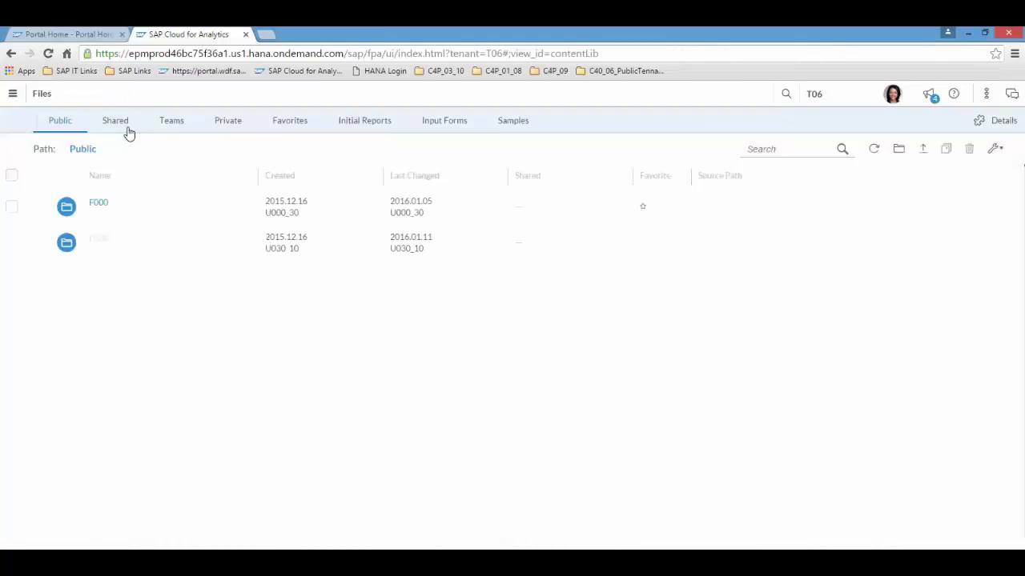
pyautogui.click(99, 203)
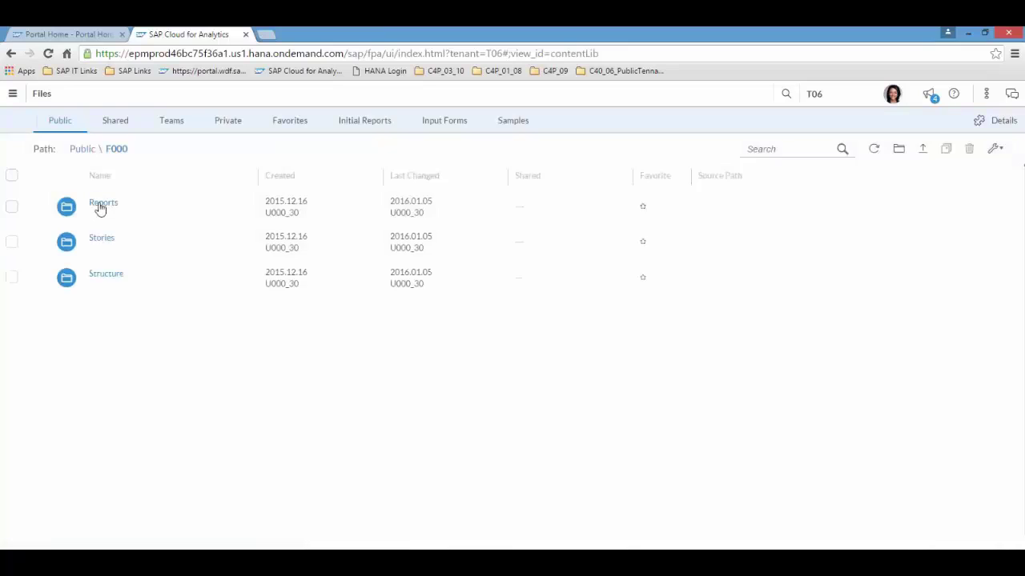
pyautogui.click(100, 205)
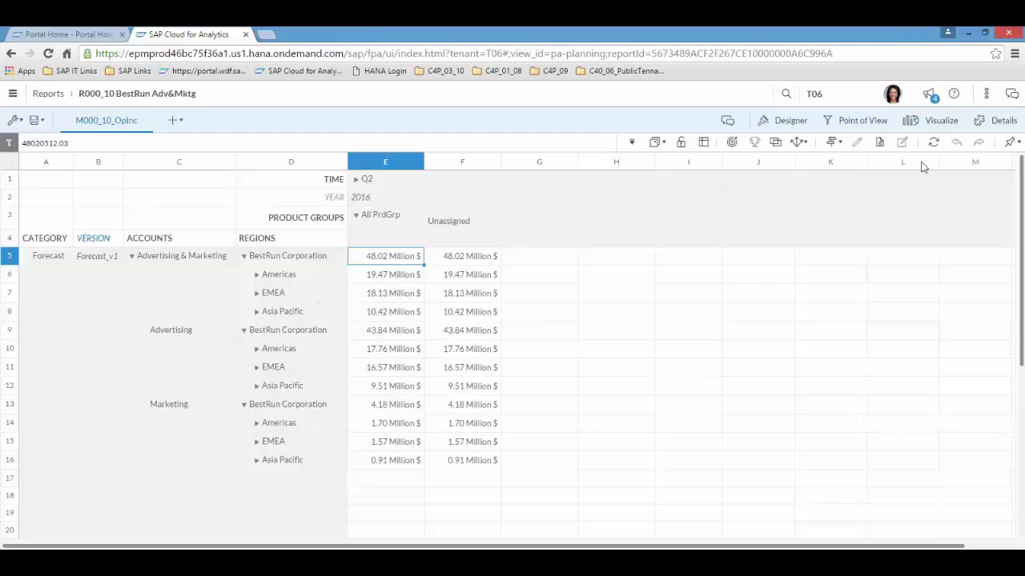
# - Copy Forecast_v1 into a private version named ForecastAllocation and widen column B to fit
pyautogui.click(839, 144)
pyautogui.moveTo(756, 239)
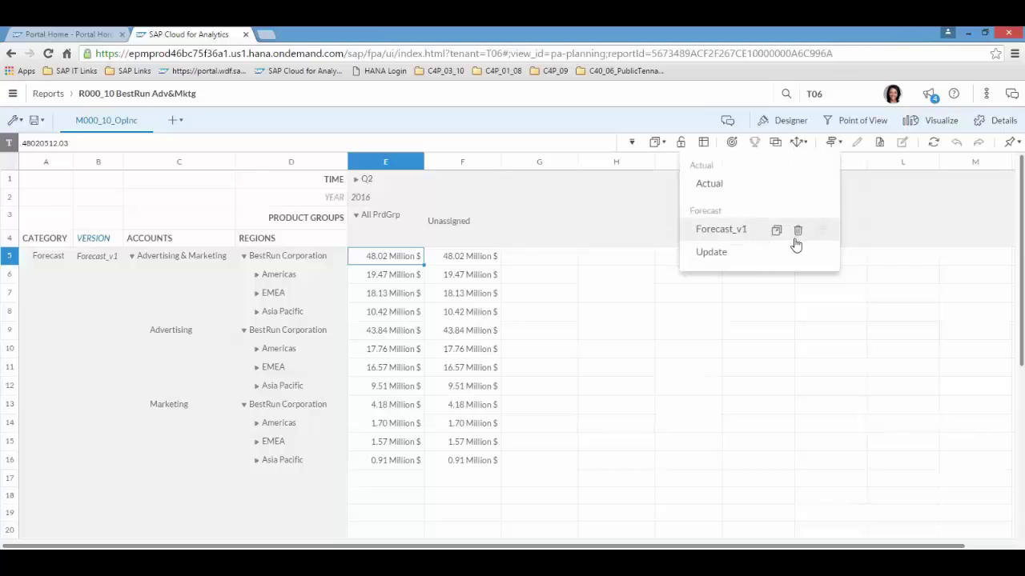
pyautogui.click(775, 234)
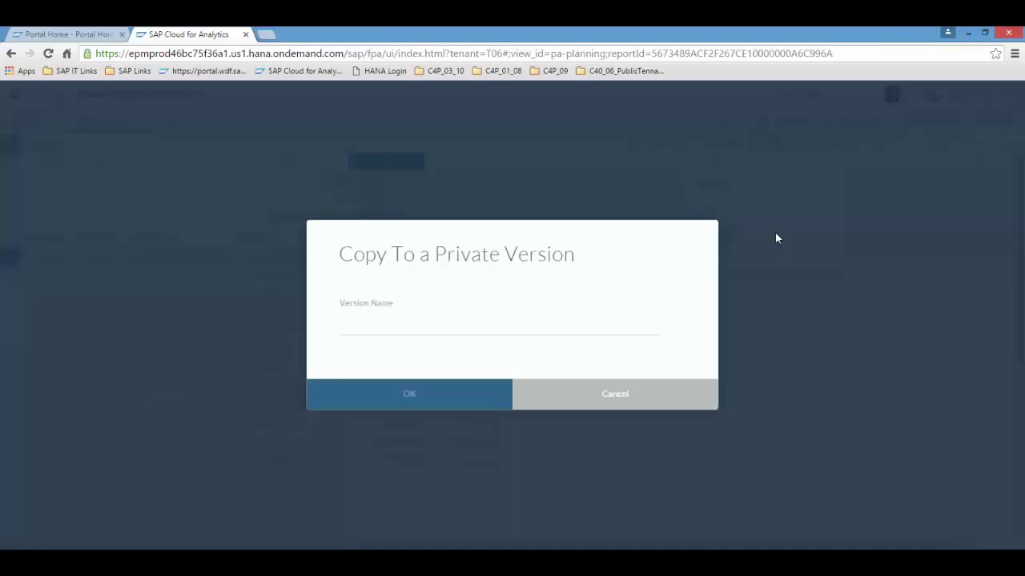
pyautogui.click(404, 326)
pyautogui.write('Allocation')
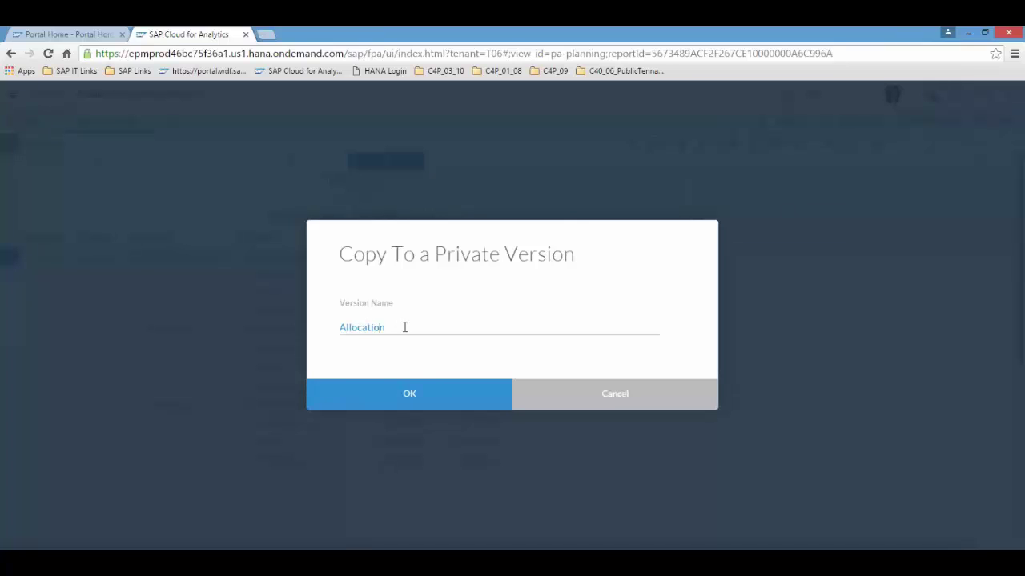
pyautogui.press('Home')
pyautogui.write('Forecast')
pyautogui.click(408, 397)
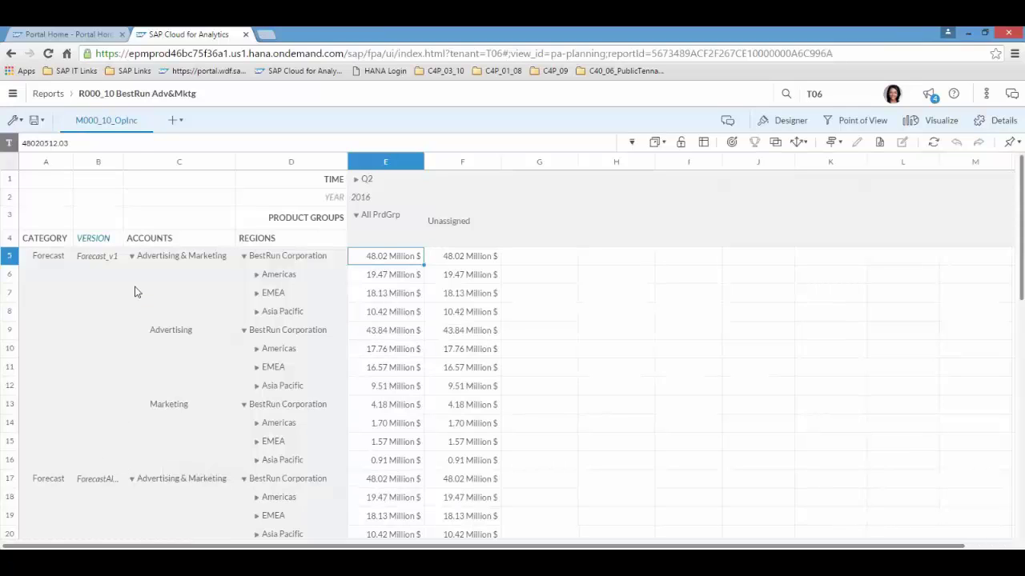
pyautogui.moveTo(120, 162); pyautogui.dragTo(205, 165)
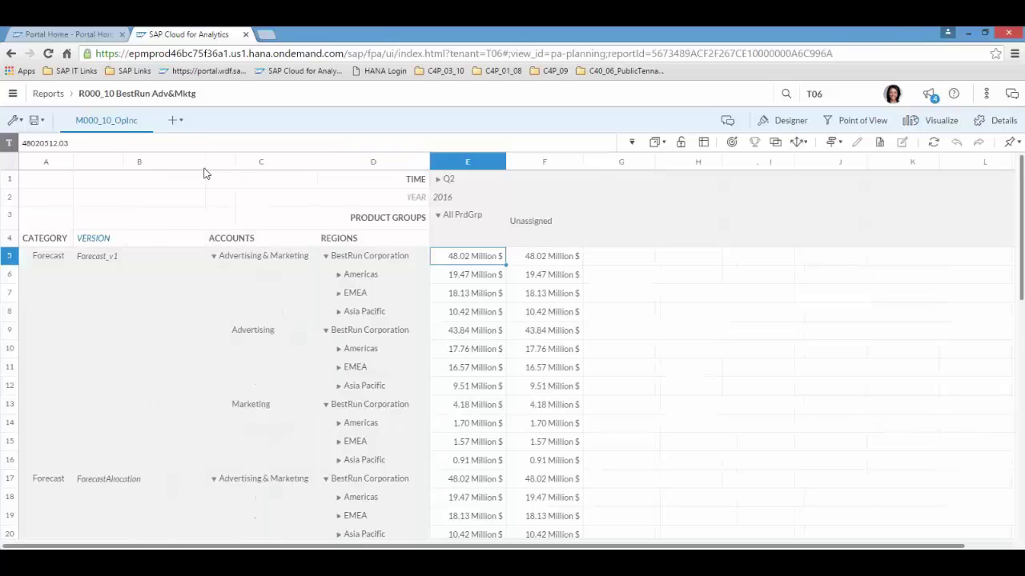
# - Execute the Allocation process on ForecastAllocation, splitting 48.02 Million $ into Apparel and Footwear
pyautogui.click(800, 142)
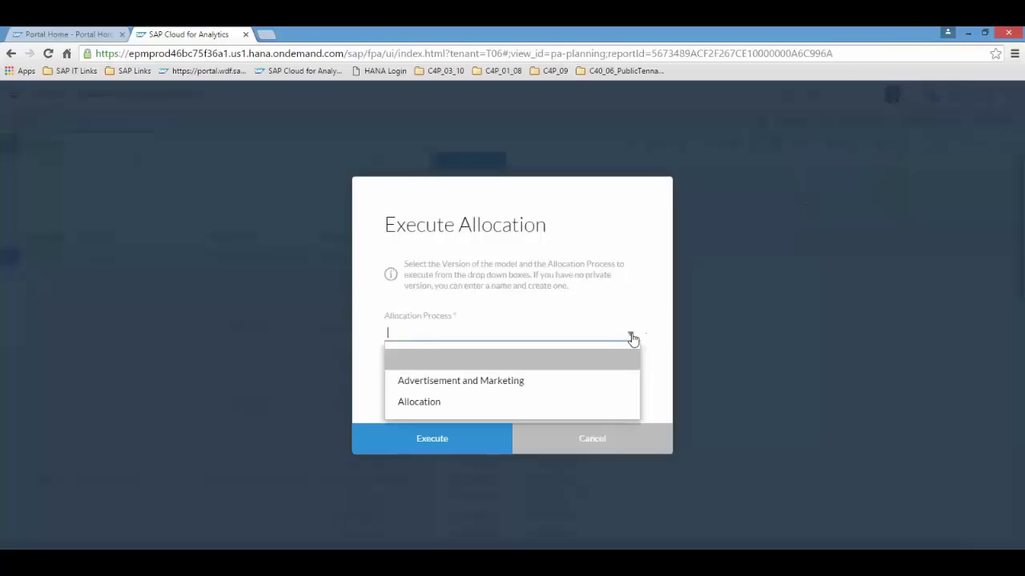
pyautogui.click(448, 405)
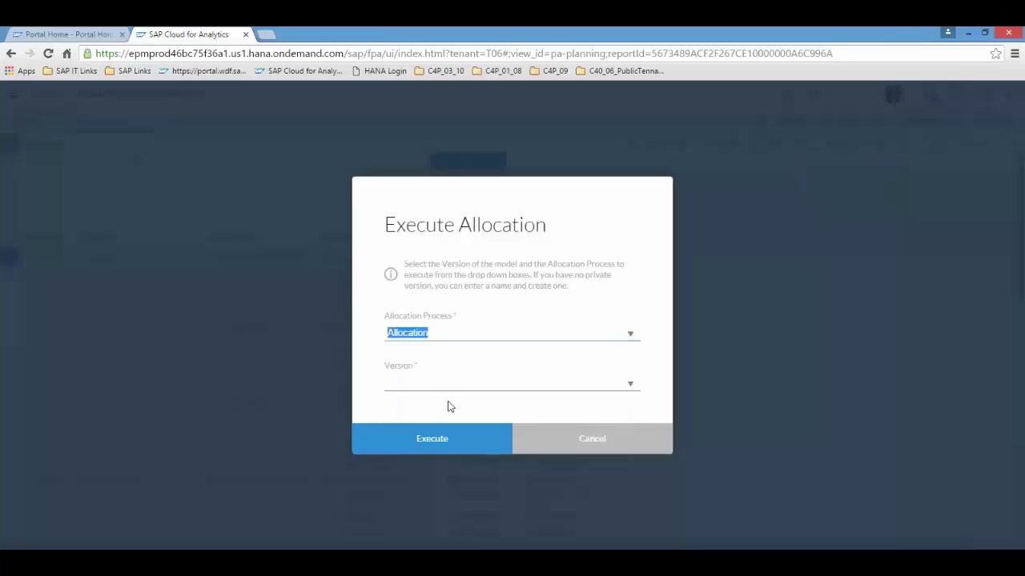
pyautogui.click(631, 389)
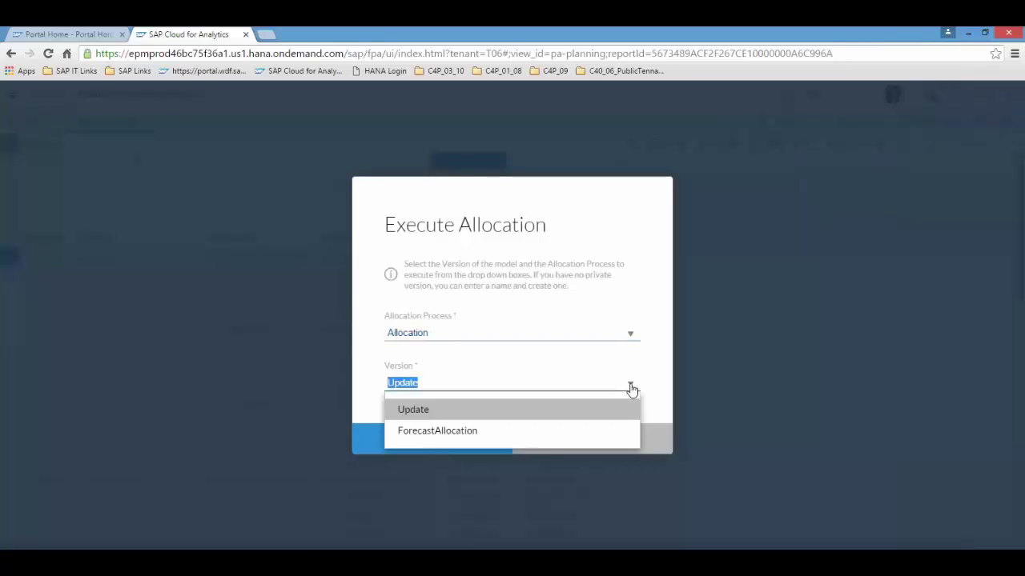
pyautogui.click(454, 435)
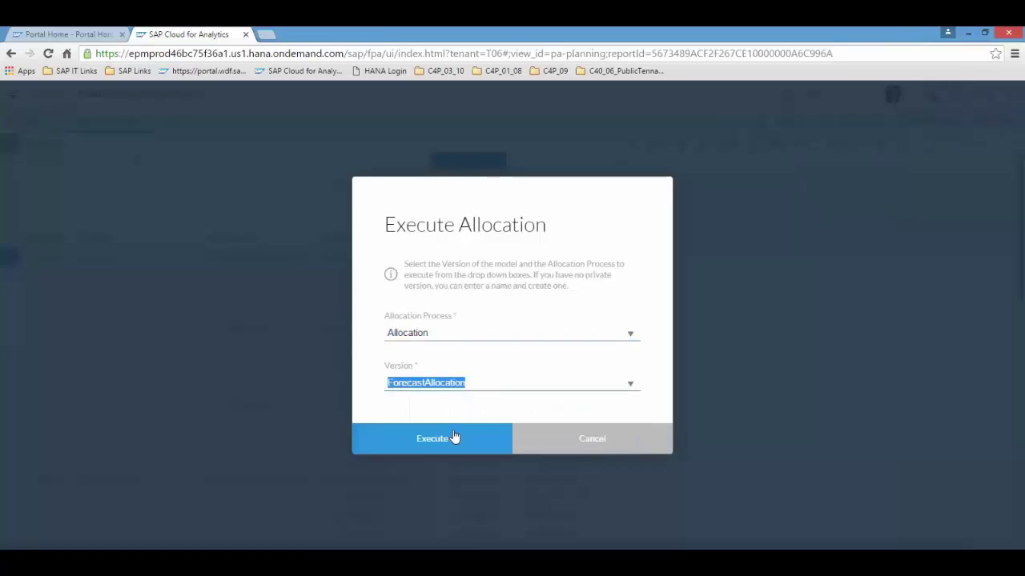
pyautogui.click(437, 442)
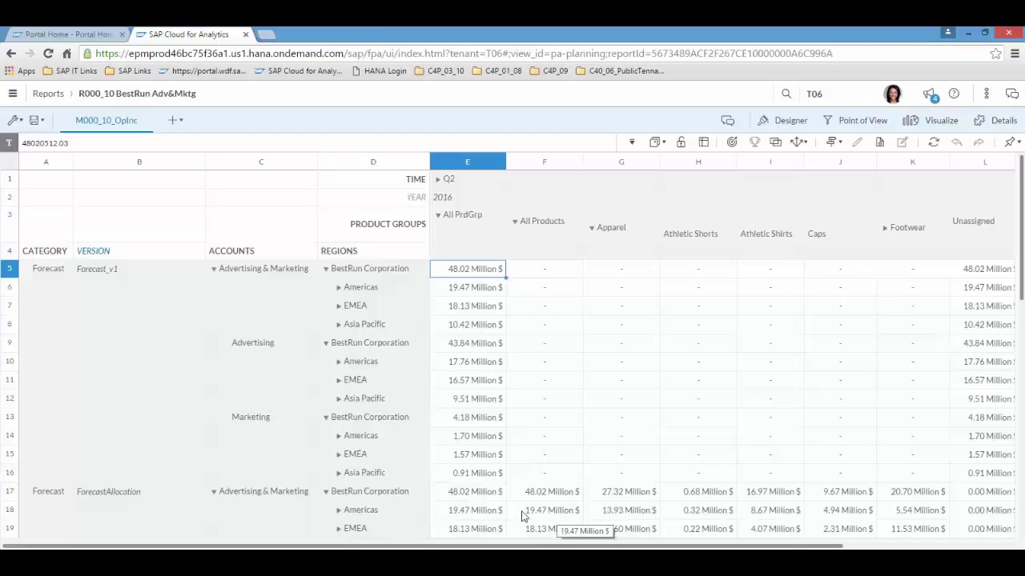
# - Expand ForecastAllocation's Americas into United States 5.08 and Brazil 14.38 Million $, then review
pyautogui.click(339, 512)
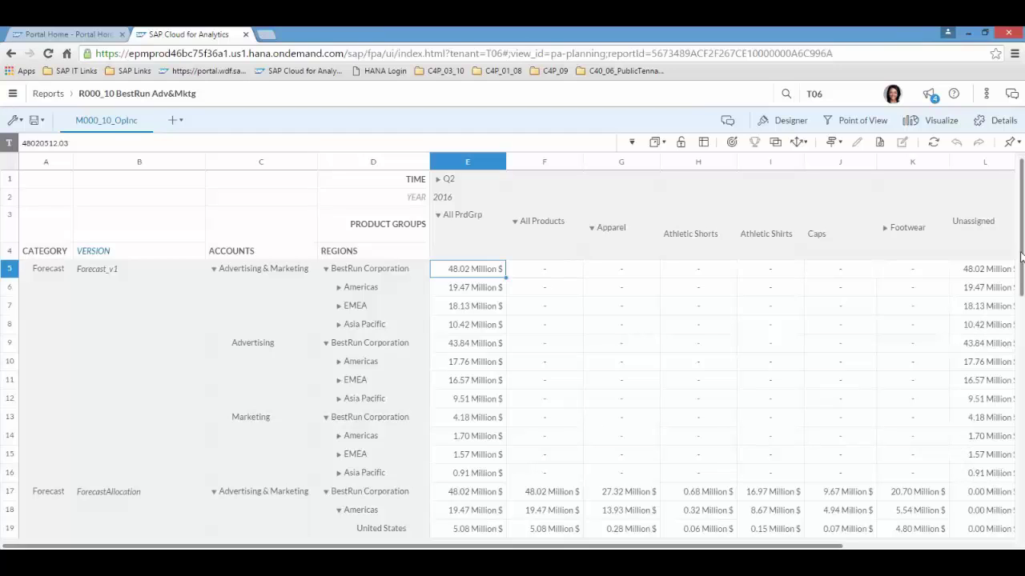
pyautogui.moveTo(1021, 237); pyautogui.dragTo(1023, 298)
pyautogui.scroll(-1, 1023, 308)
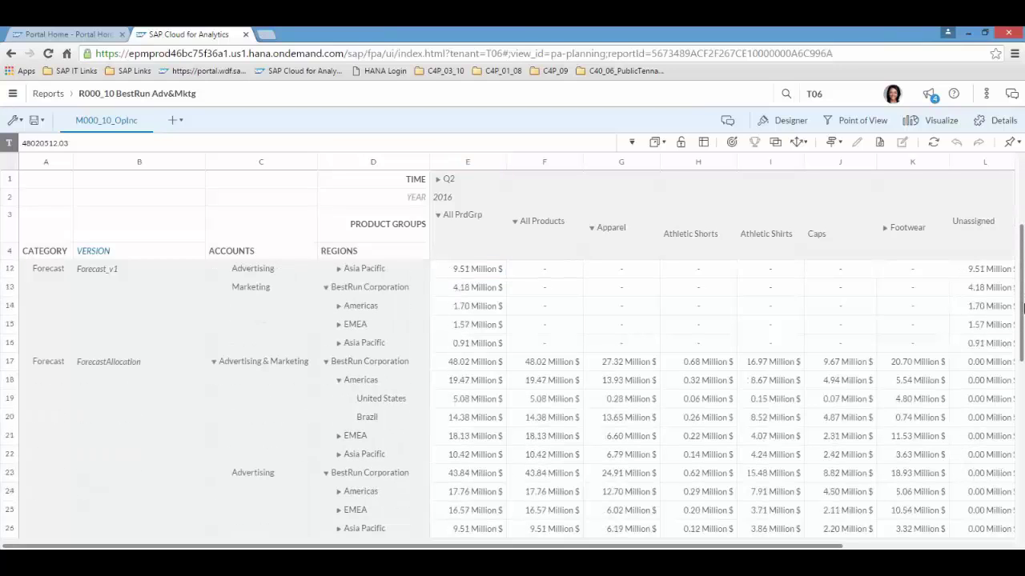